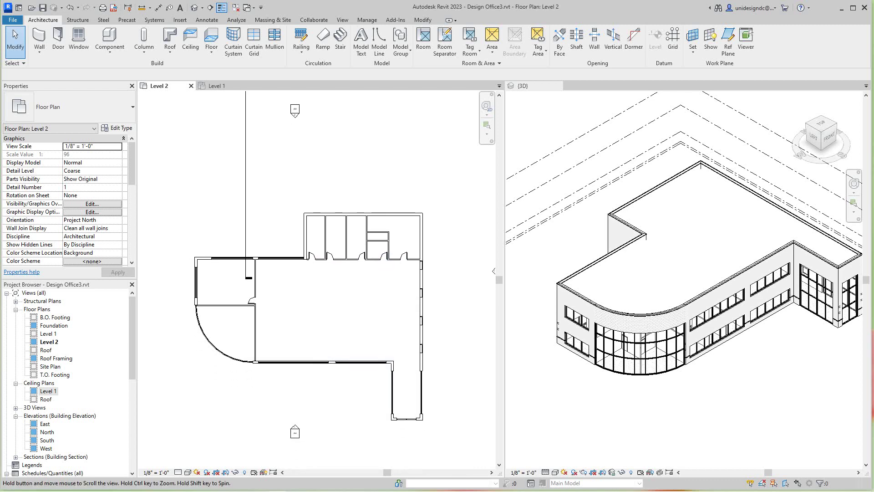
scroll(275, 463, "down", 1)
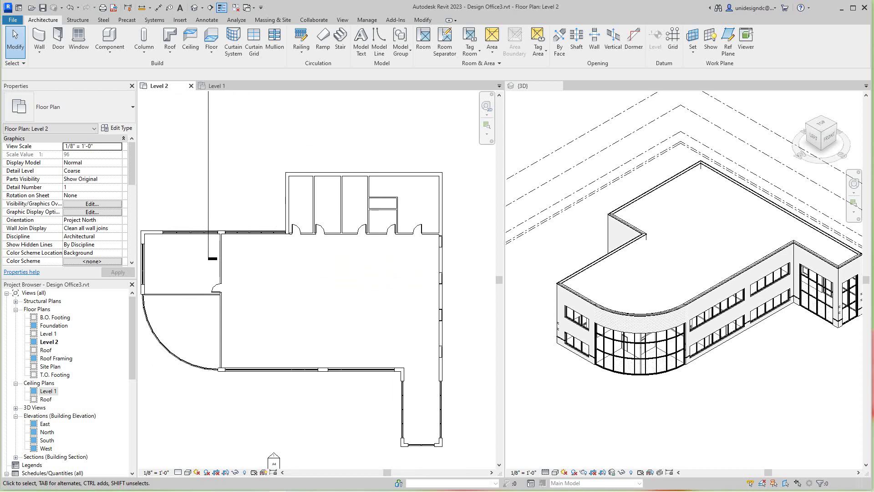
- Start a Level 2 floor and pick the left exterior wall as its first boundary
middle_click_drag(287, 178, 305, 126)
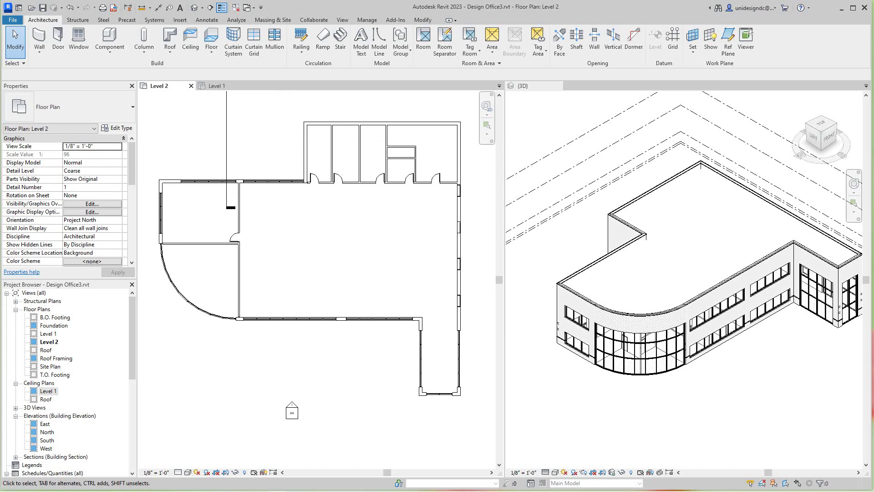
middle_click_drag(314, 274, 304, 348)
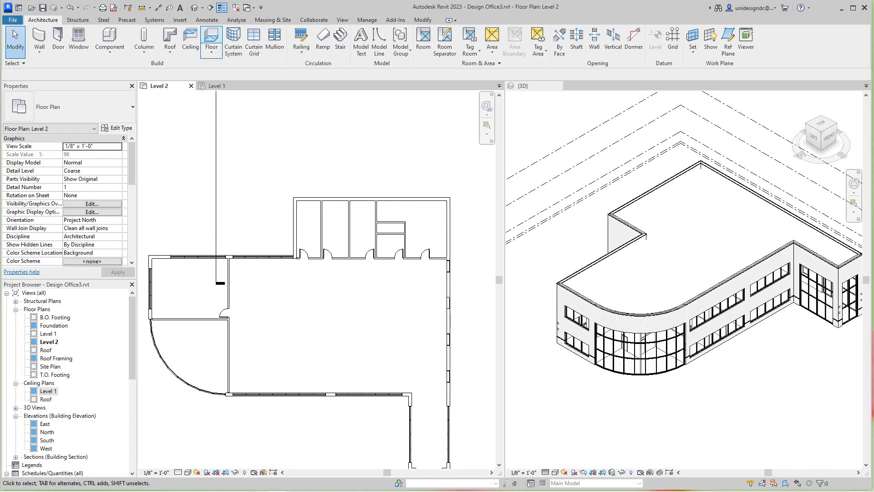
left_click(210, 39)
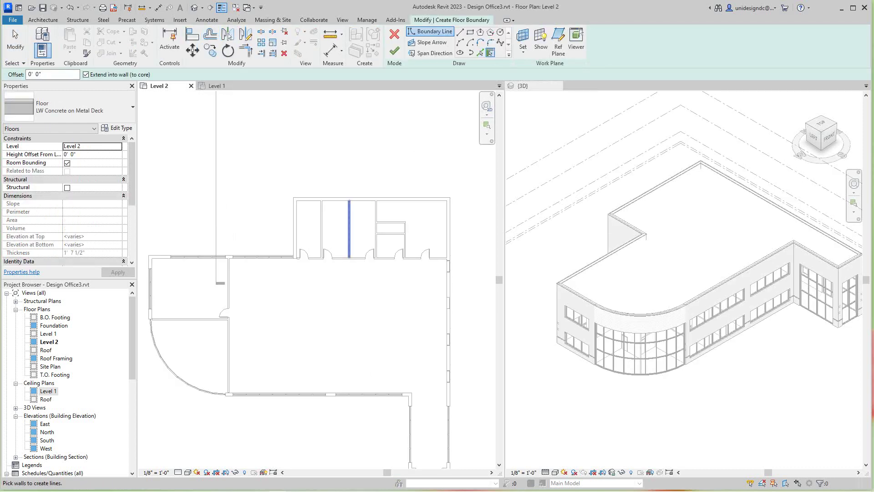
scroll(220, 282, "up", 3)
middle_click_drag(220, 282, 407, 266)
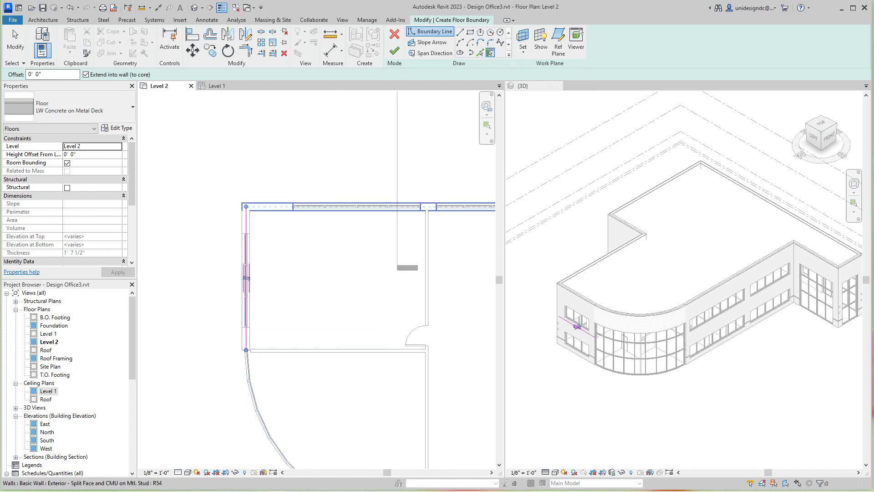
left_click(329, 206)
mouse_move(329, 206)
middle_mouse_down()
mouse_move(267, 278)
mouse_move(157, 322)
middle_mouse_up()
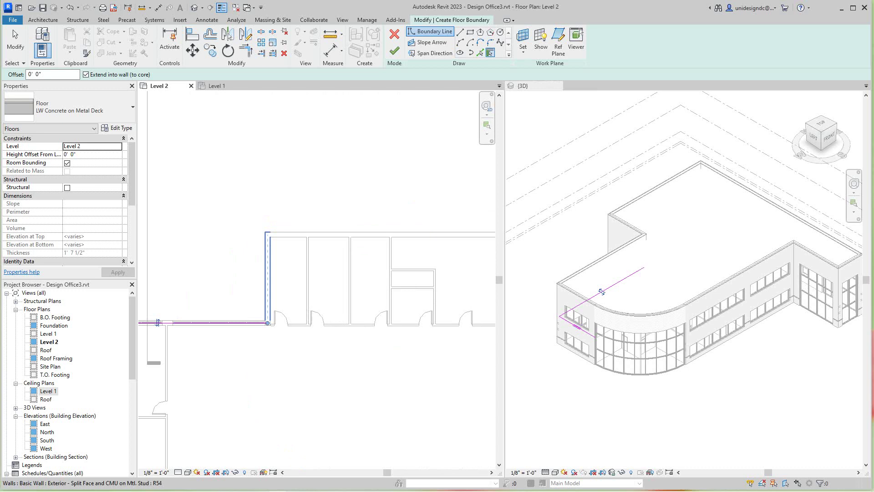
- Pick the top, right and bottom exterior walls to extend the floor boundary
left_click(384, 235)
middle_click_drag(385, 234, 233, 156)
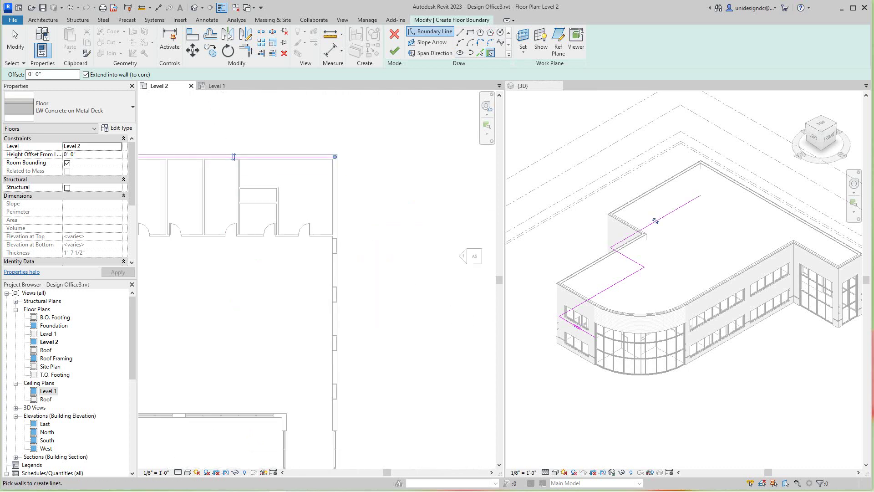
left_click(335, 293)
middle_click_drag(334, 293, 406, 273)
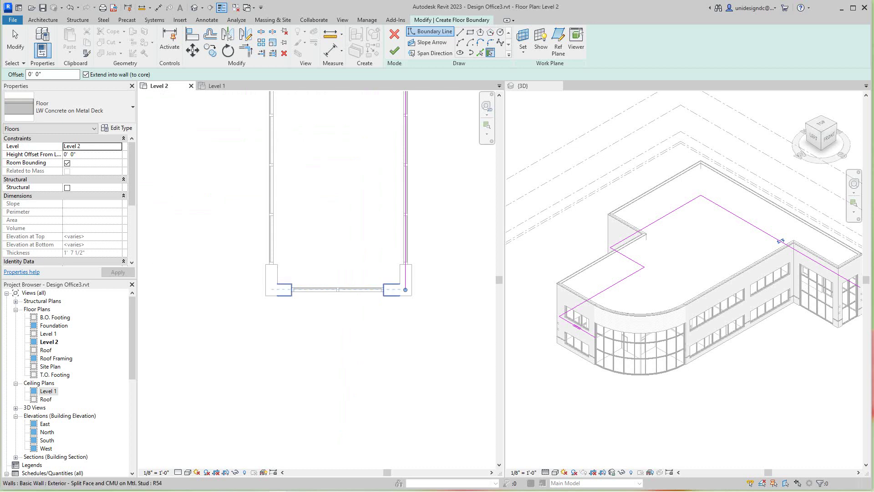
left_click(338, 289)
middle_click_drag(338, 289, 417, 413)
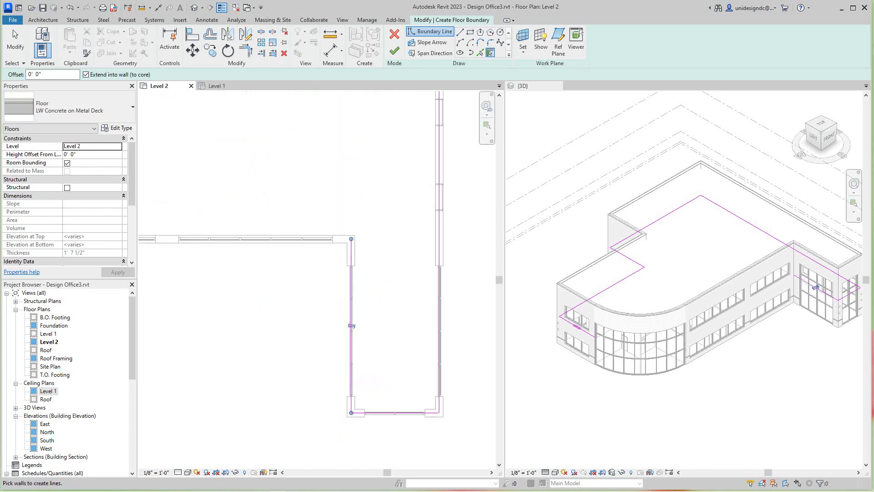
left_click(274, 238)
mouse_move(273, 239)
middle_mouse_down()
mouse_move(402, 344)
mouse_move(312, 390)
mouse_move(300, 414)
middle_mouse_up()
scroll(312, 390, "up", 3)
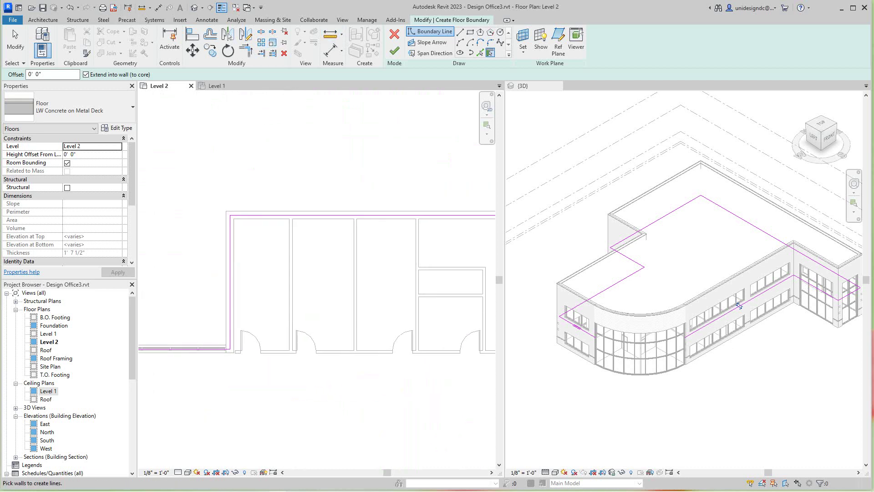
- Split the left boundary line at the top-left room using Split (SL)
key("s")
key("l")
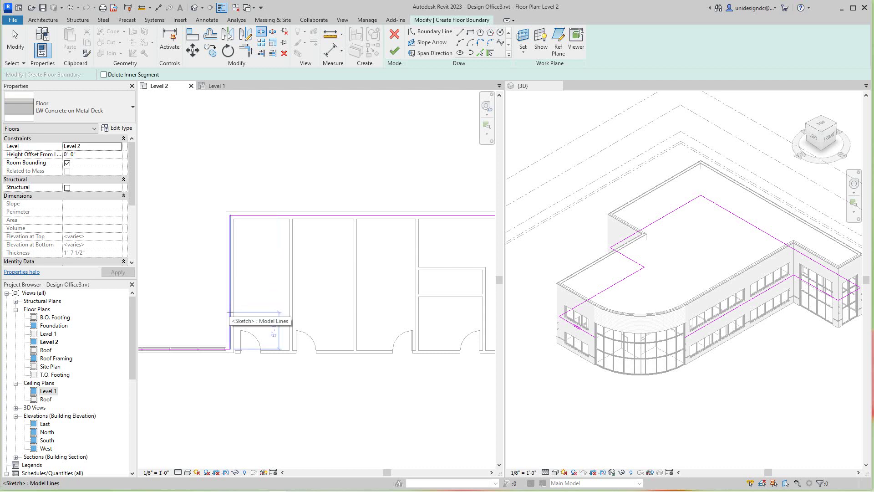
left_click(229, 319)
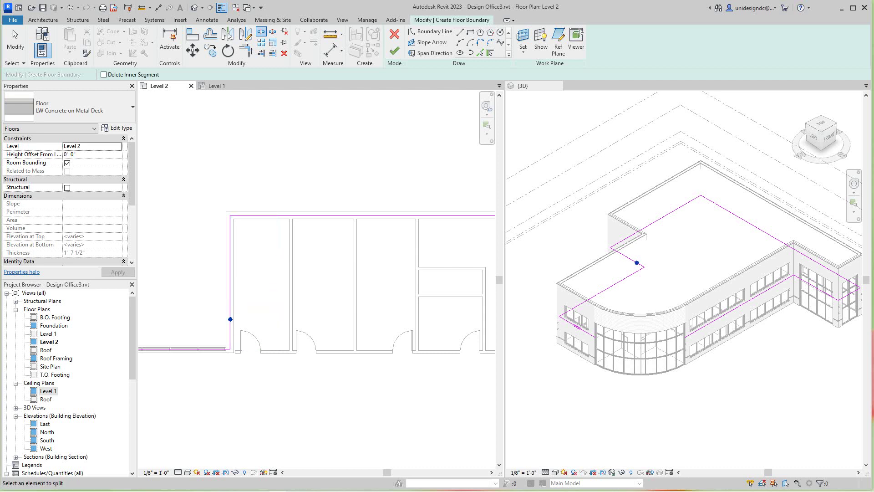
middle_click_drag(229, 319, 219, 278)
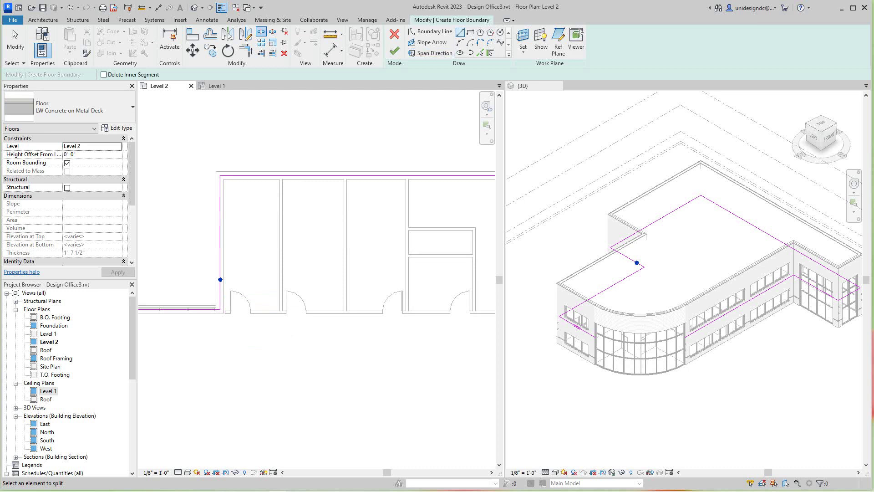
- Draw a horizontal boundary line from the split point to the room wall
left_click(430, 32)
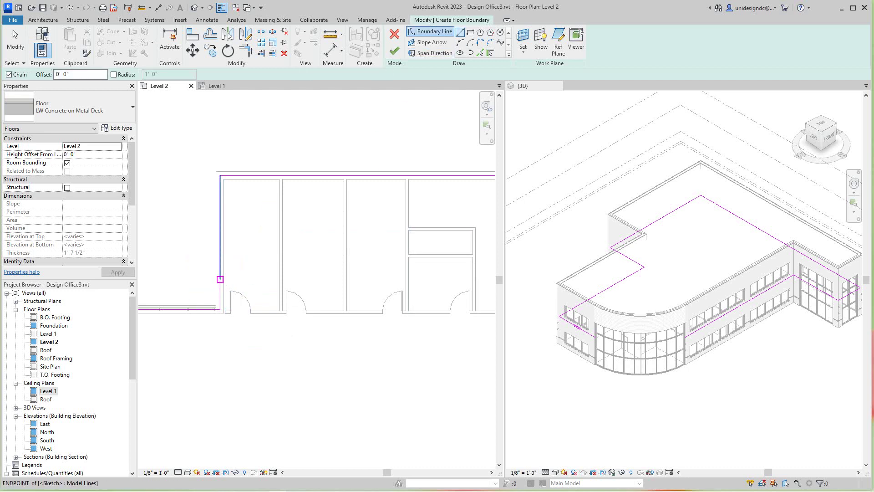
left_click(219, 278)
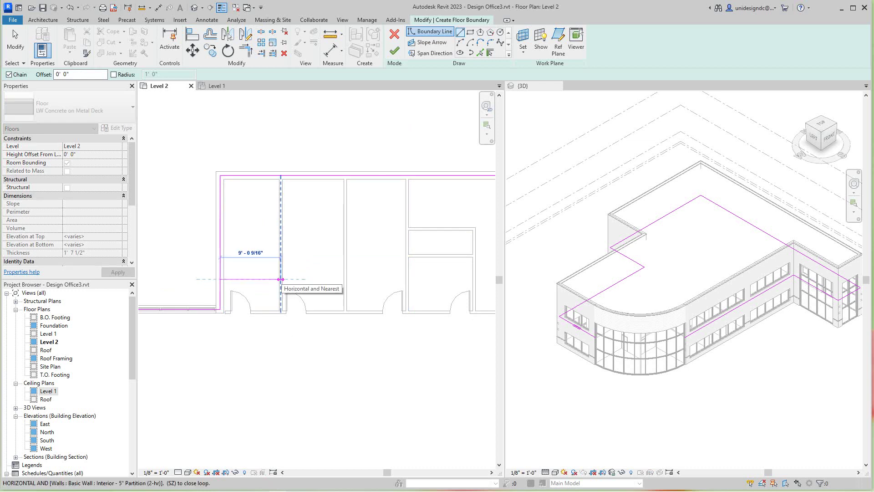
left_click(281, 279)
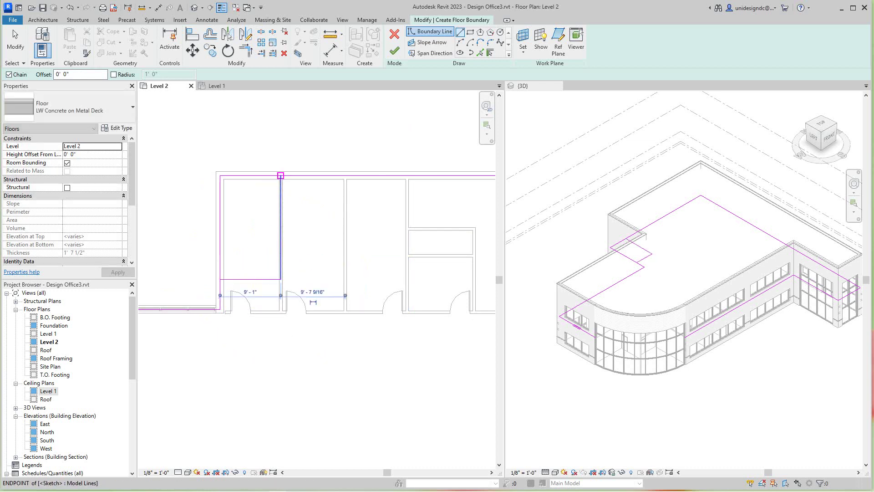
right_click(281, 176)
left_click(300, 182)
scroll(299, 194, "up", 2)
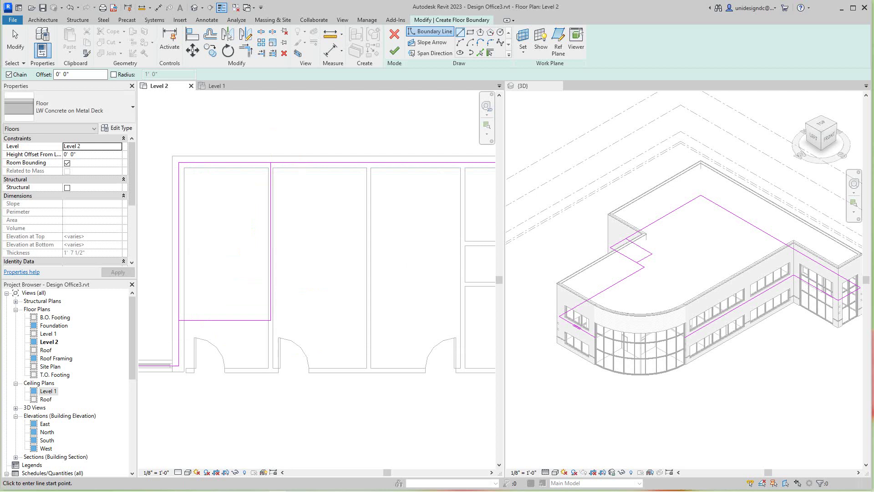
key("Escape")
key("Escape")
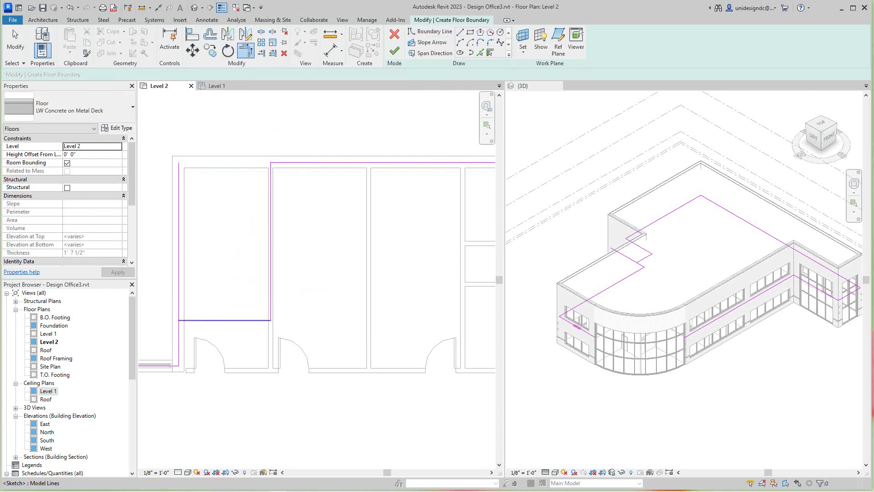
- Trim the horizontal notch line toward a corner and clear the sketch selection
left_click(225, 319)
scroll(195, 274, "up", 1)
right_click(212, 274)
left_click(226, 280)
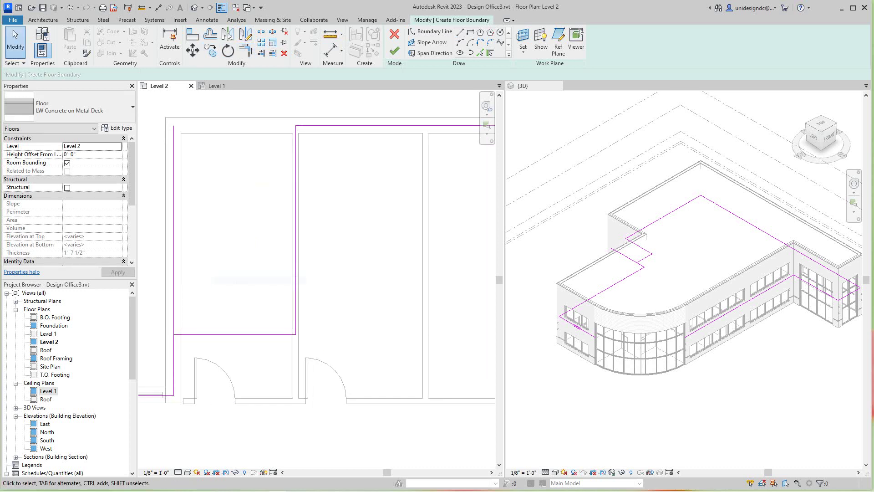
left_click(173, 307)
key("Escape")
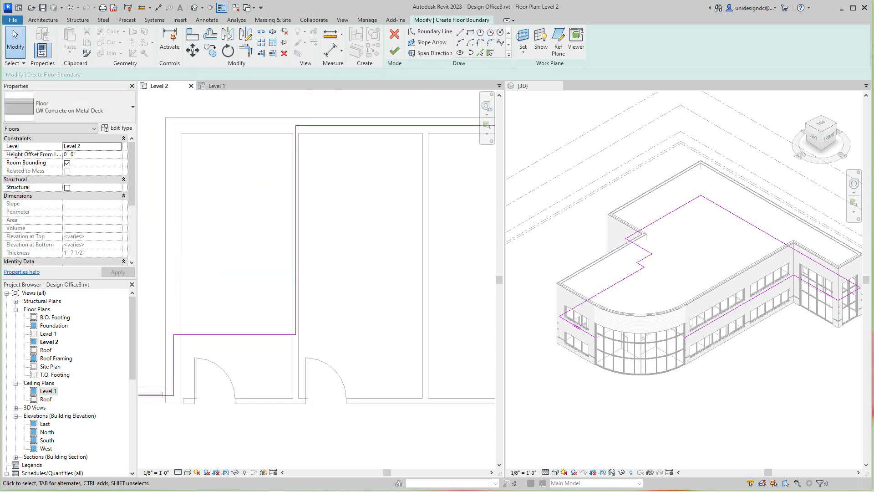
scroll(162, 354, "down", 2)
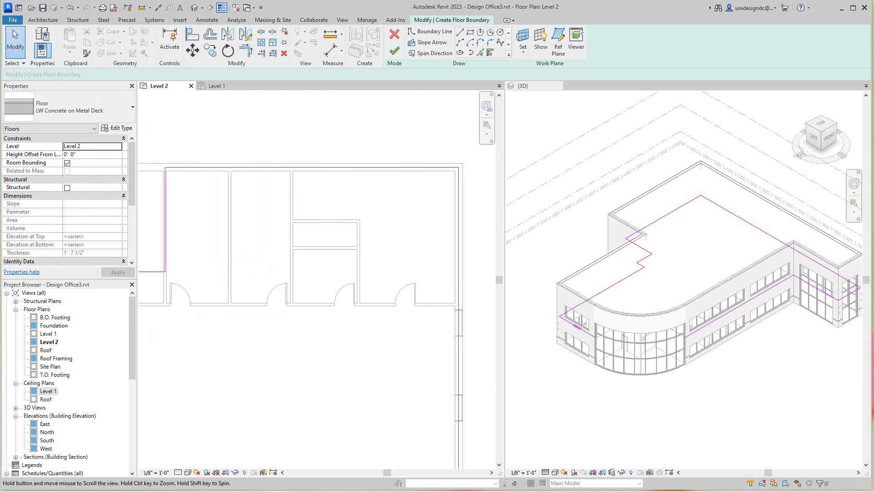
scroll(301, 314, "down", 3)
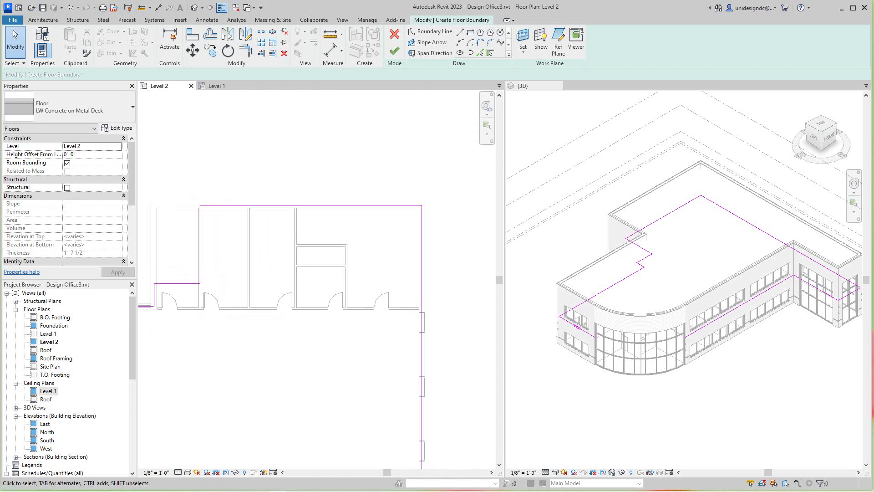
mouse_move(300, 314)
middle_mouse_down()
mouse_move(262, 135)
mouse_move(290, 449)
middle_mouse_up()
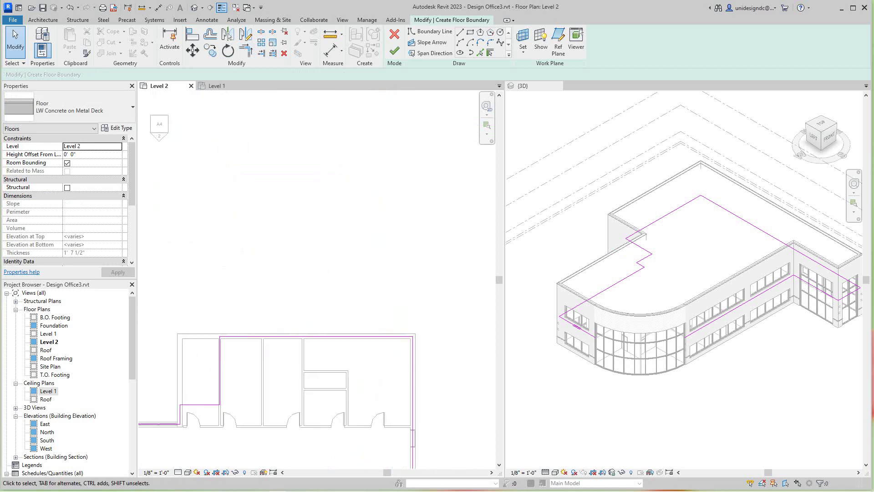
scroll(355, 464, "up", 2)
scroll(354, 464, "up", 2)
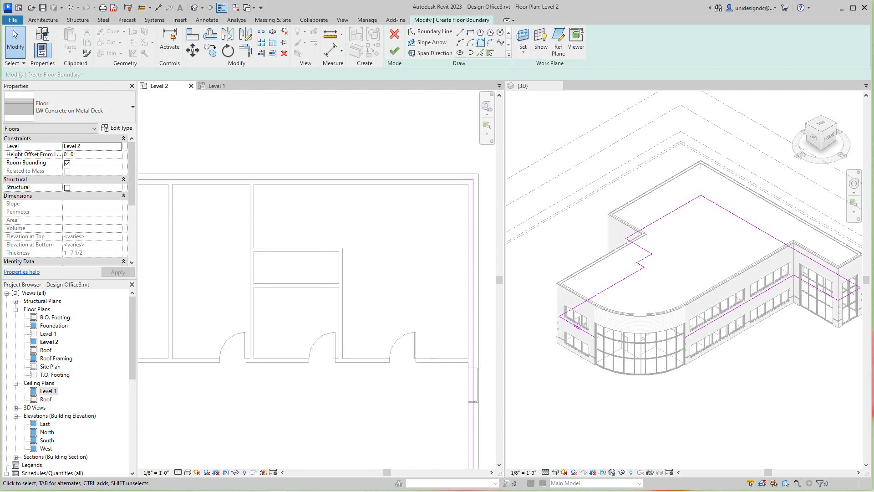
- Pick the small room's top, right and left walls as boundary lines
left_click(480, 54)
left_click(489, 53)
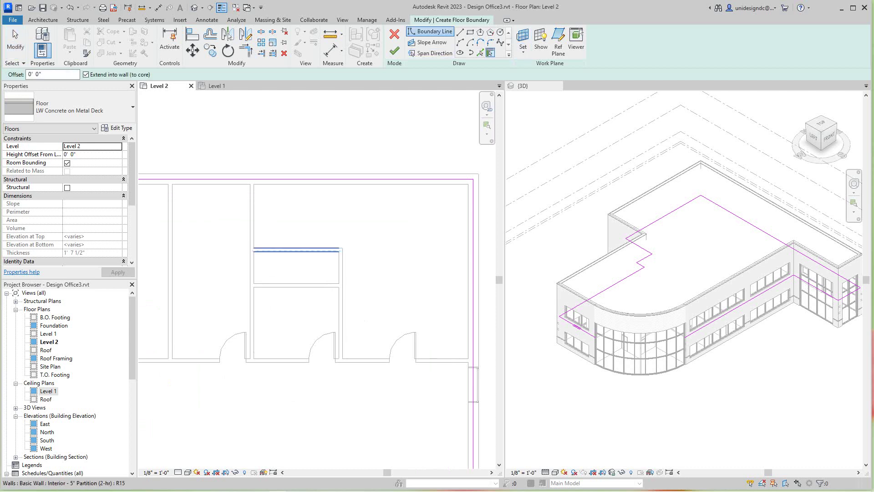
left_click(295, 251)
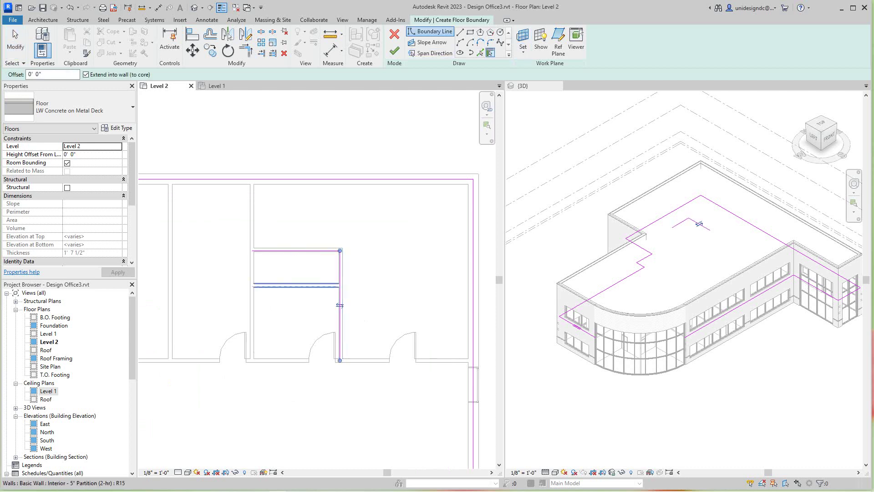
left_click(296, 286)
left_click(253, 301)
scroll(238, 302, "up", 3)
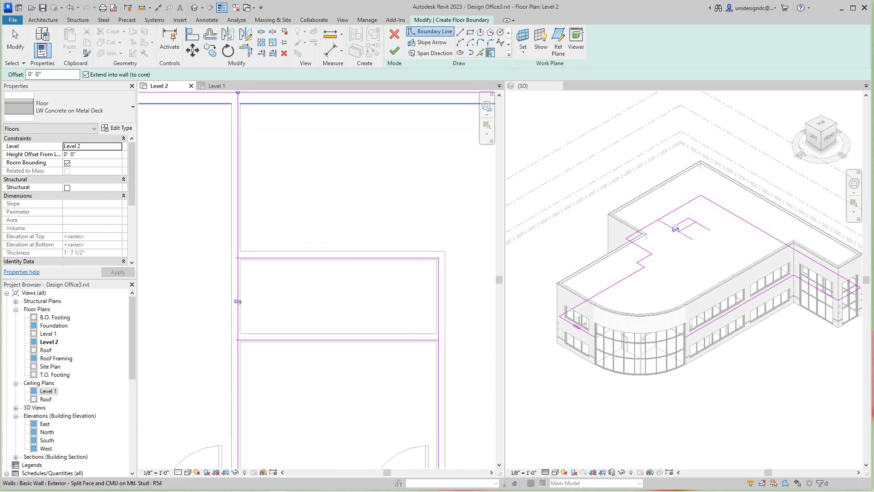
- Trim the rectangle's left and right boundary lines to clean corners with TR
key("t")
key("r")
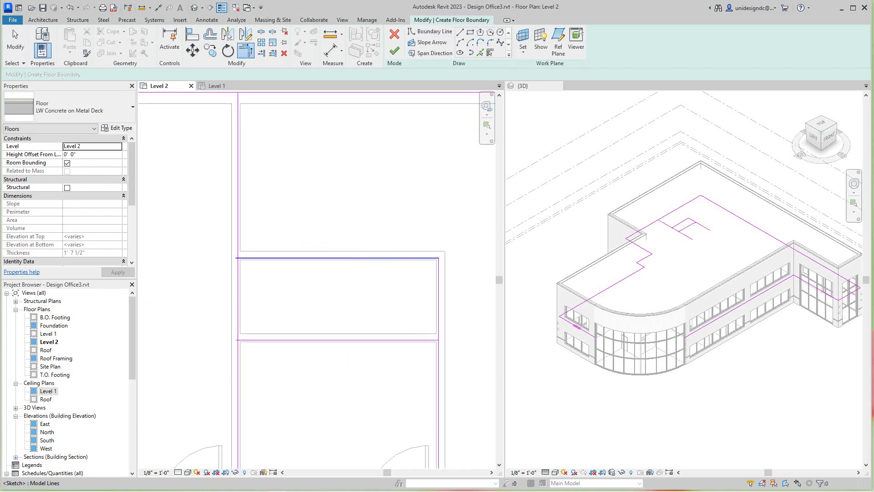
left_click(342, 258)
left_click(237, 307)
scroll(431, 353, "up", 2)
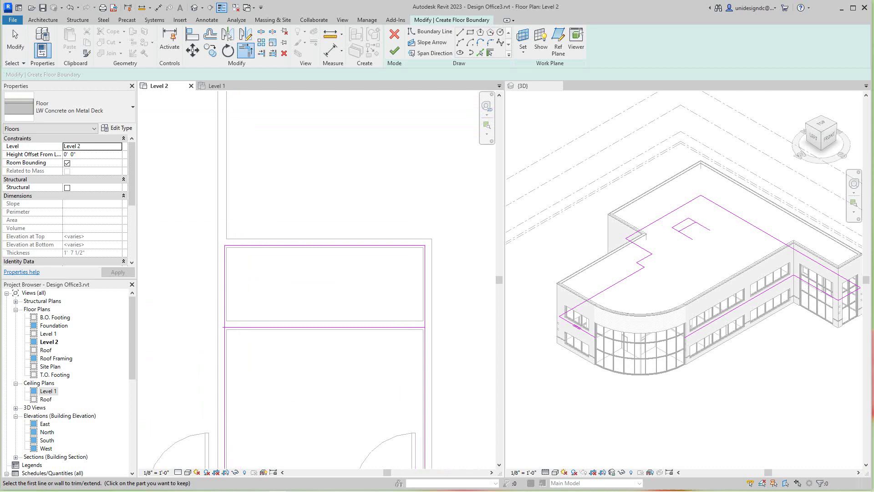
left_click(440, 287)
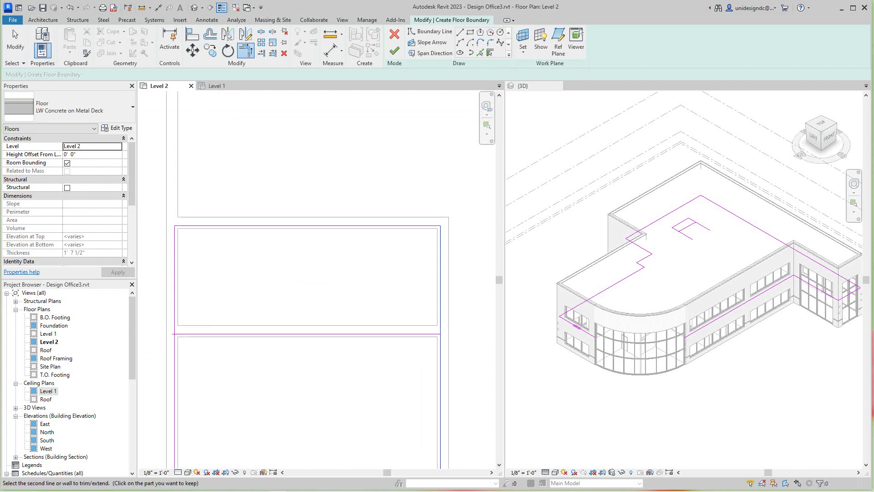
left_click(383, 334)
left_click(175, 287)
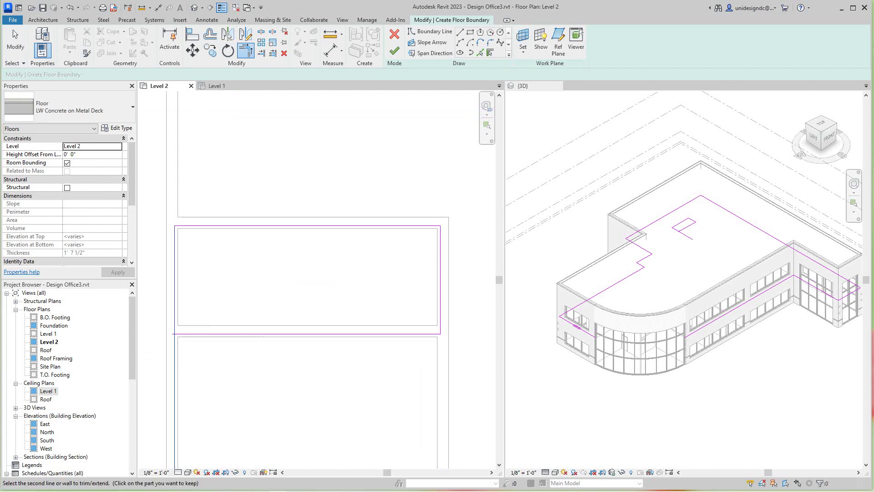
left_click(308, 334)
scroll(230, 211, "down", 2)
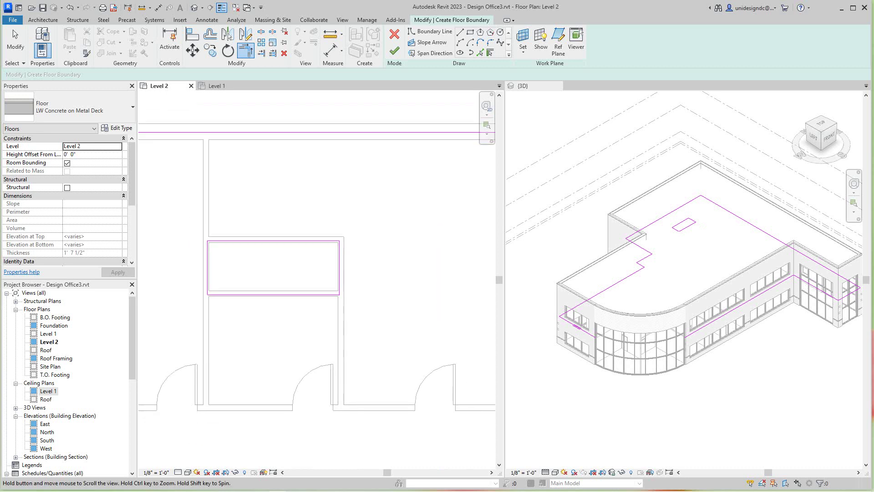
scroll(231, 211, "down", 1)
- Start a straight boundary line at the lower-wing wall corner
middle_click_drag(231, 211, 227, 233)
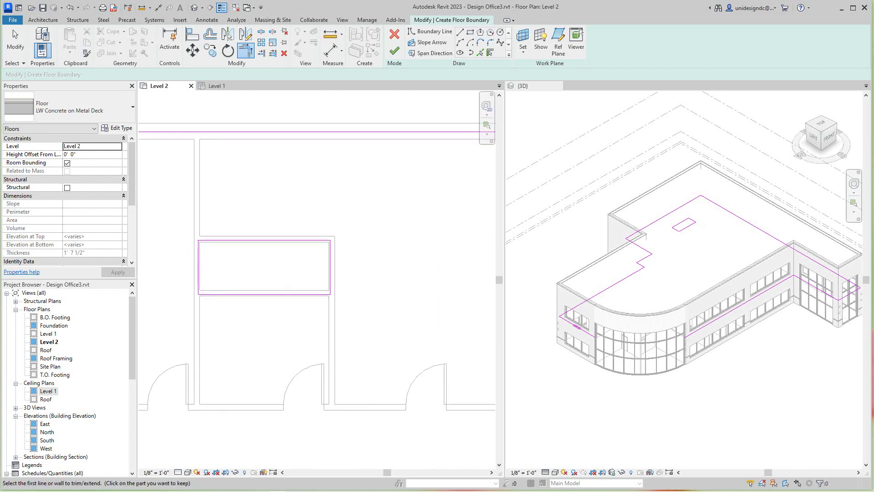
middle_click_drag(314, 307, 314, 205)
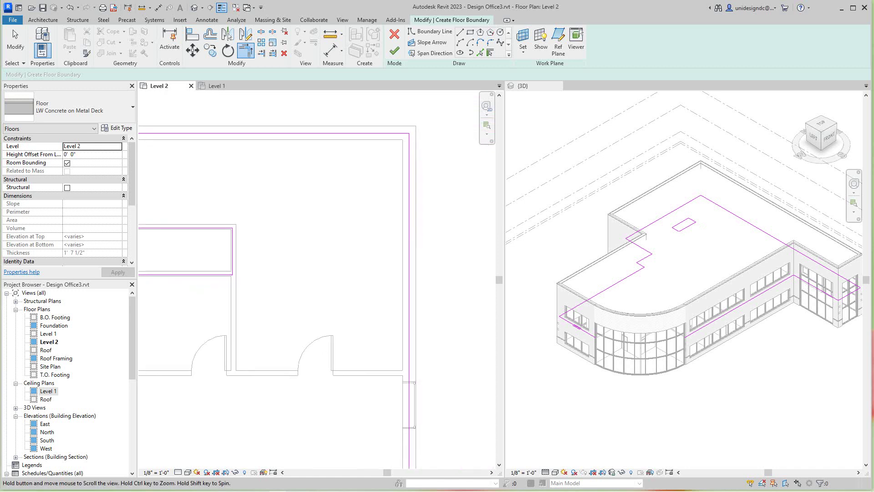
middle_click_drag(314, 273, 244, 272)
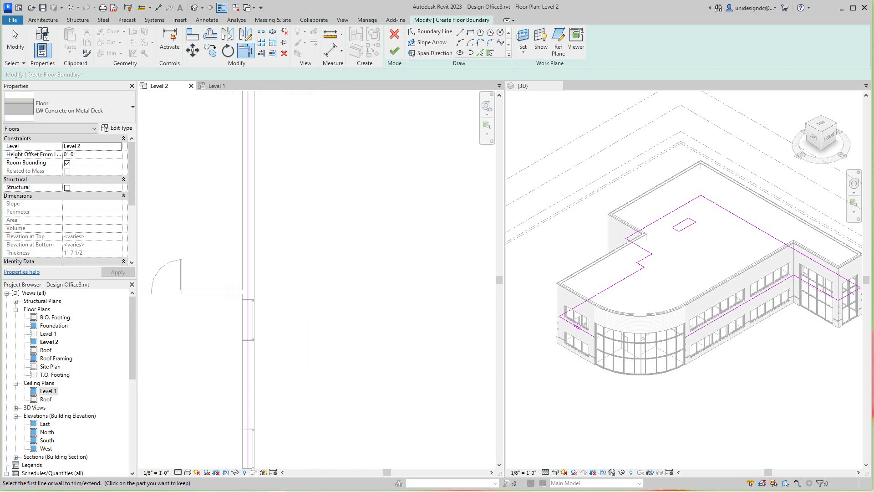
middle_click_drag(383, 301, 482, 301)
middle_click_drag(314, 273, 314, 157)
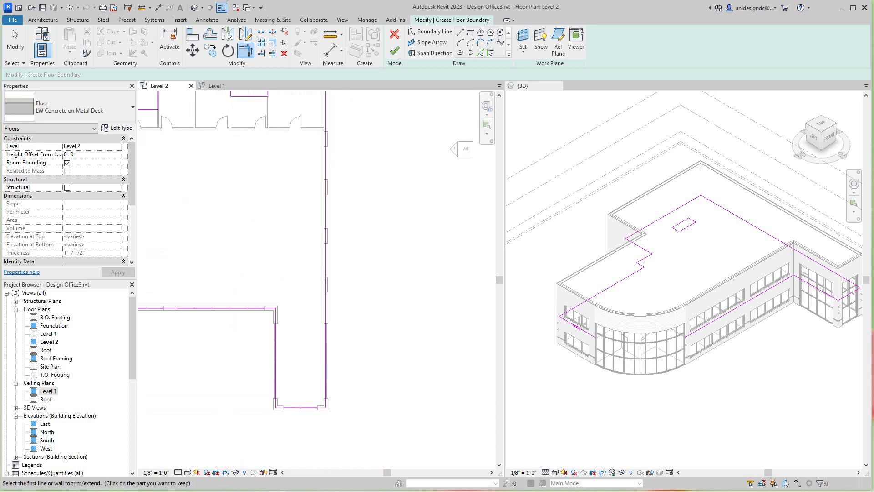
mouse_move(314, 259)
middle_mouse_down()
mouse_move(317, 270)
mouse_move(321, 246)
mouse_move(335, 264)
middle_mouse_up()
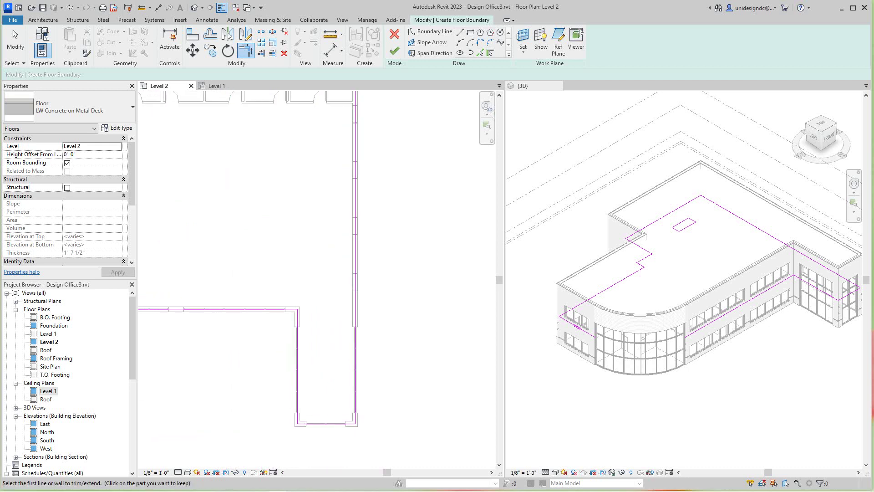
scroll(289, 298, "up", 1)
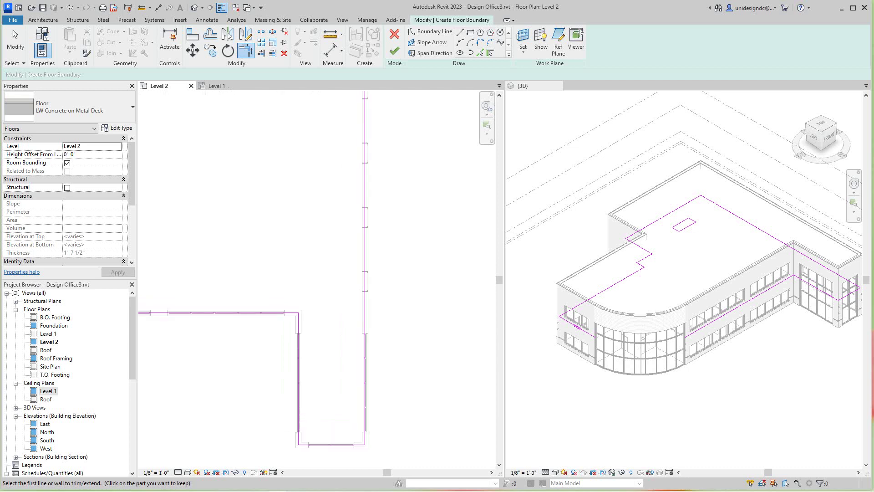
left_click(460, 32)
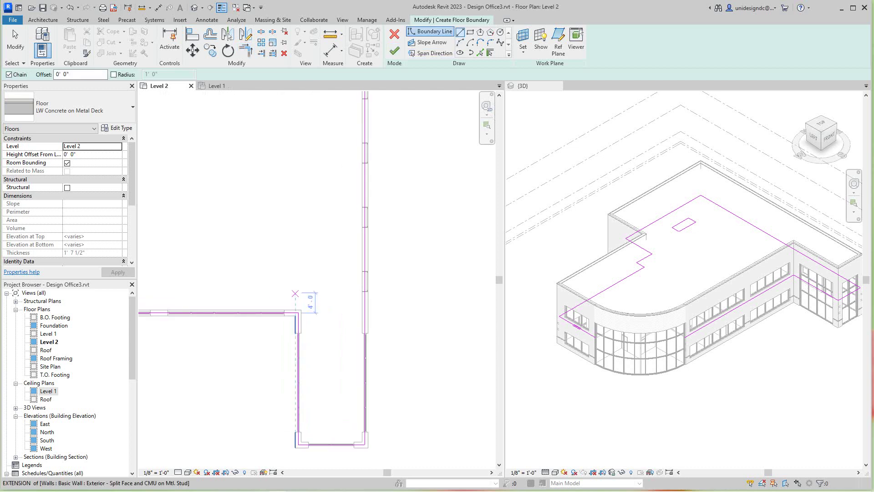
scroll(293, 306, "up", 1)
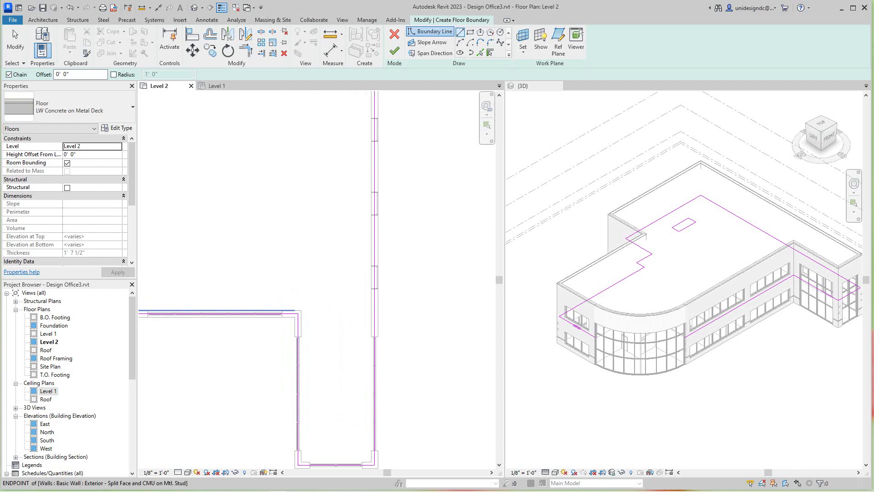
scroll(293, 307, "up", 2)
left_click(276, 316)
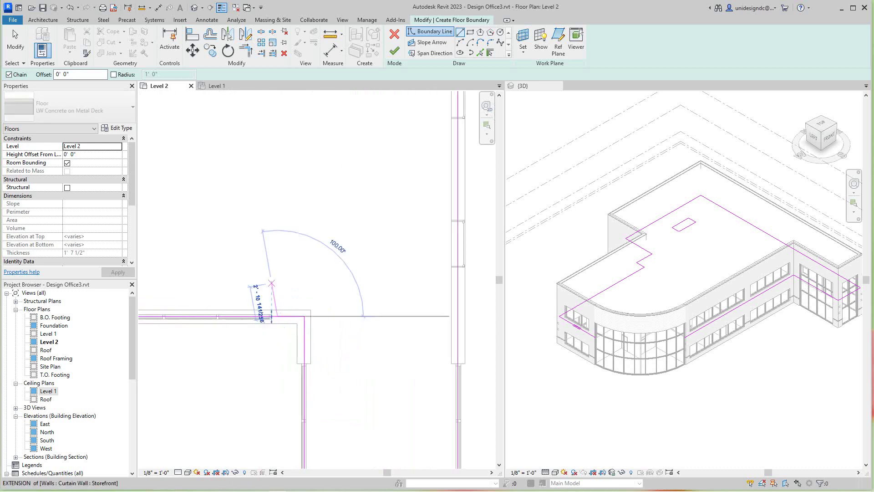
- Chain vertical and horizontal boundary segments around the notched room, closing at the bottom wall
middle_click_drag(289, 260, 265, 313)
scroll(266, 314, "up", 1)
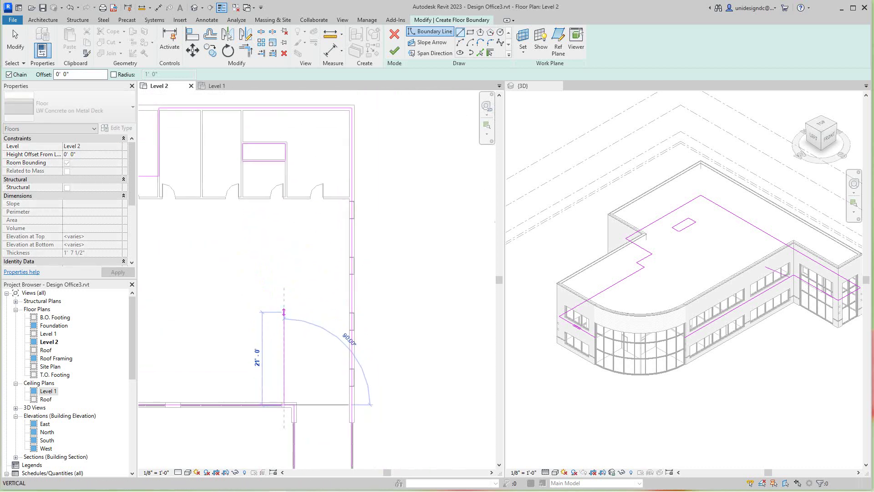
scroll(281, 329, "up", 1)
scroll(282, 328, "up", 1)
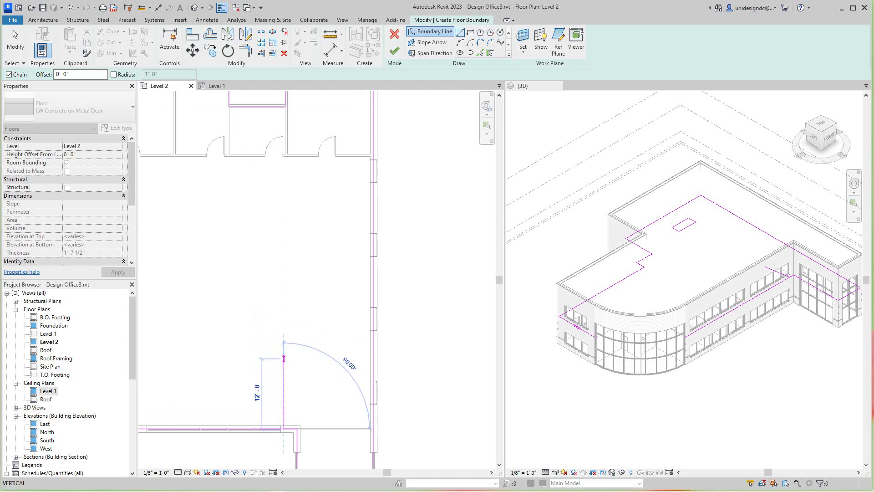
left_click(283, 364)
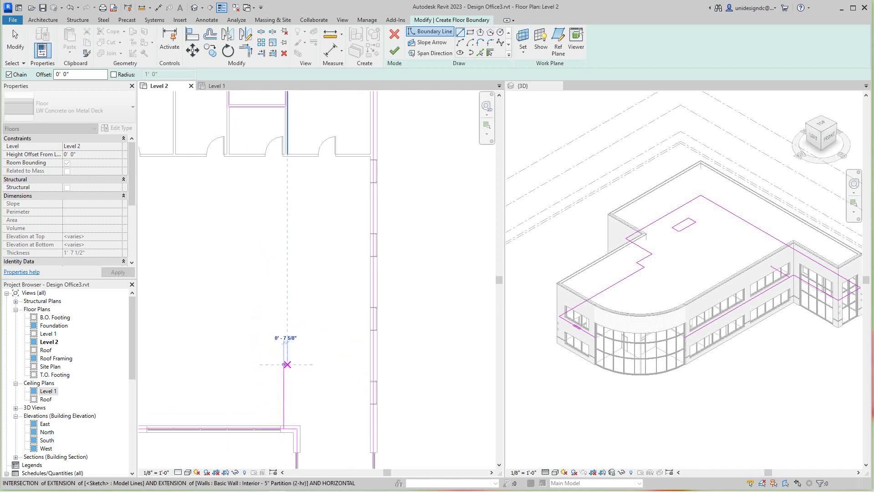
left_click(296, 363)
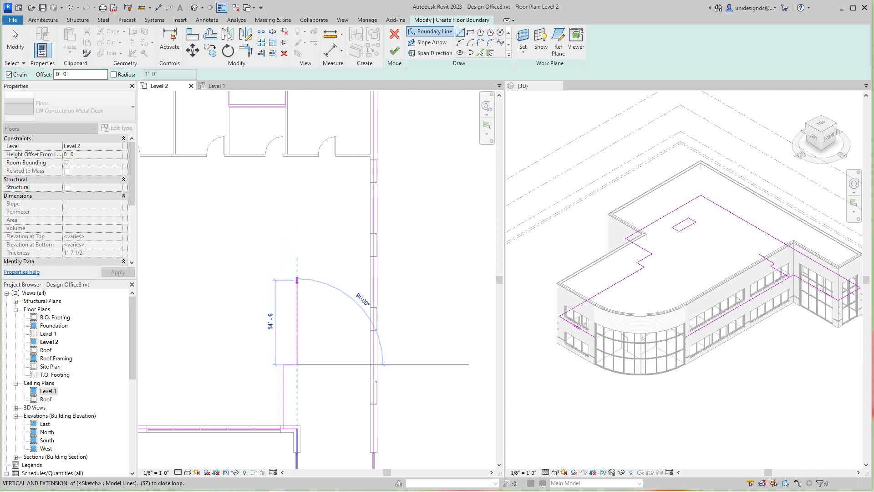
left_click(297, 280)
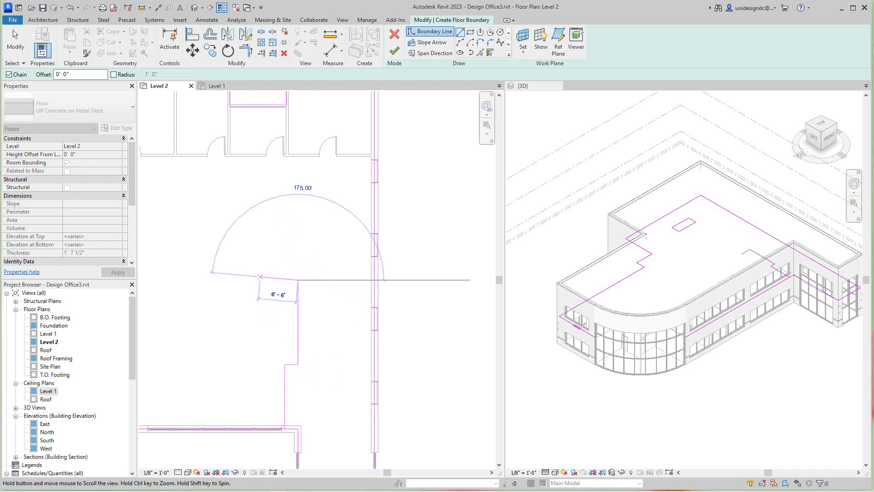
middle_click_drag(260, 277, 334, 279)
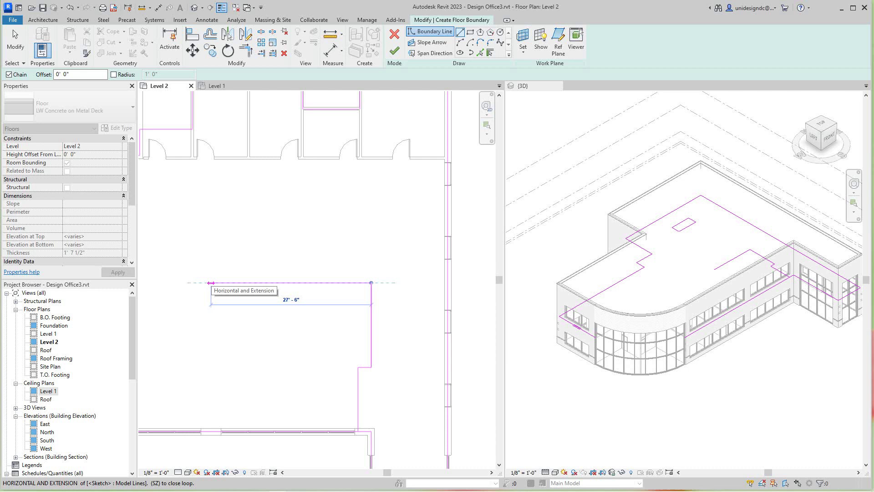
left_click(214, 283)
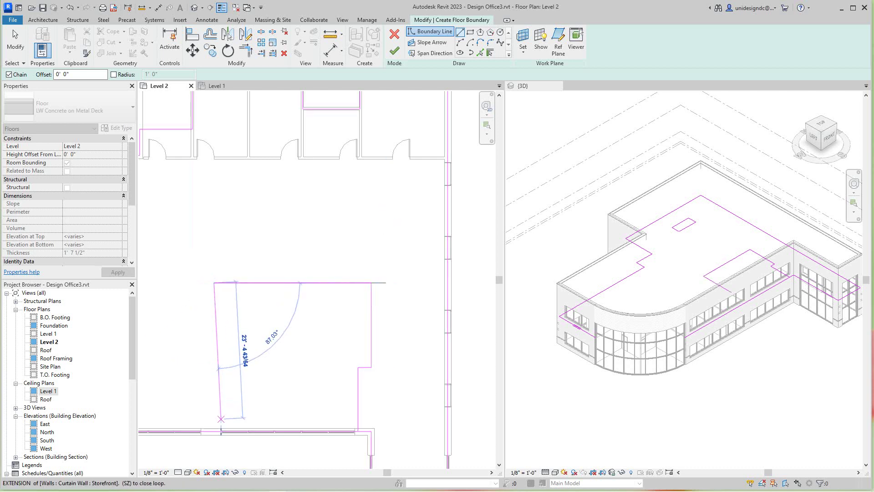
left_click(214, 430)
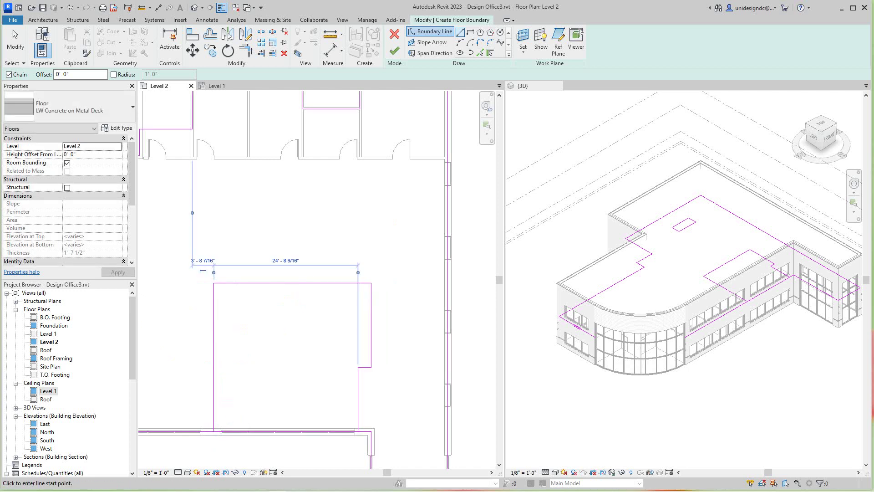
right_click(232, 253)
left_click(243, 257)
middle_click_drag(243, 257, 235, 179)
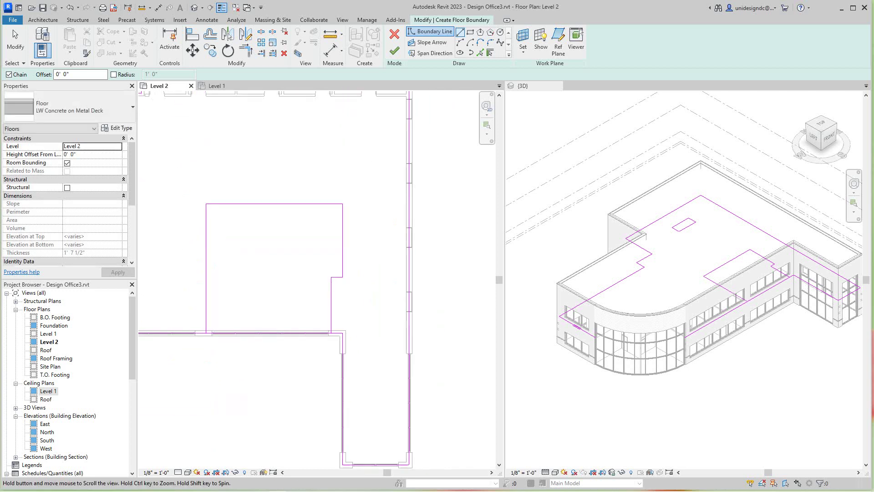
scroll(285, 296, "up", 2)
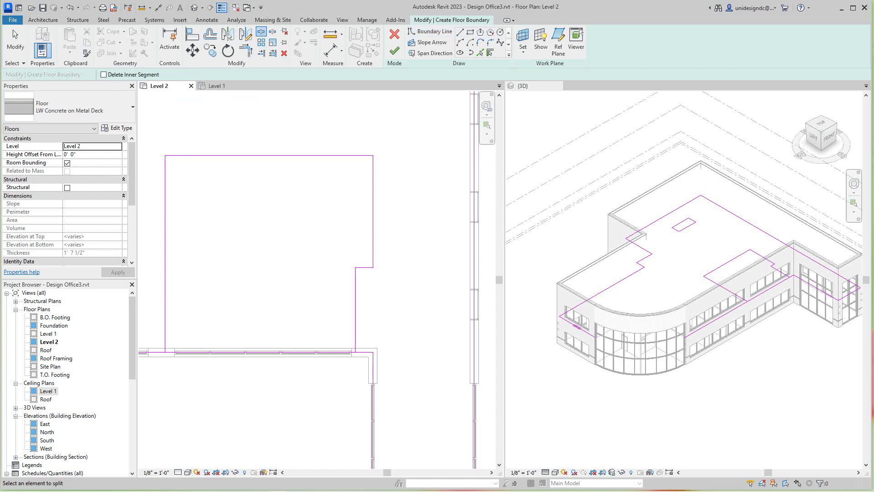
key("s")
key("l")
key("t")
key("r")
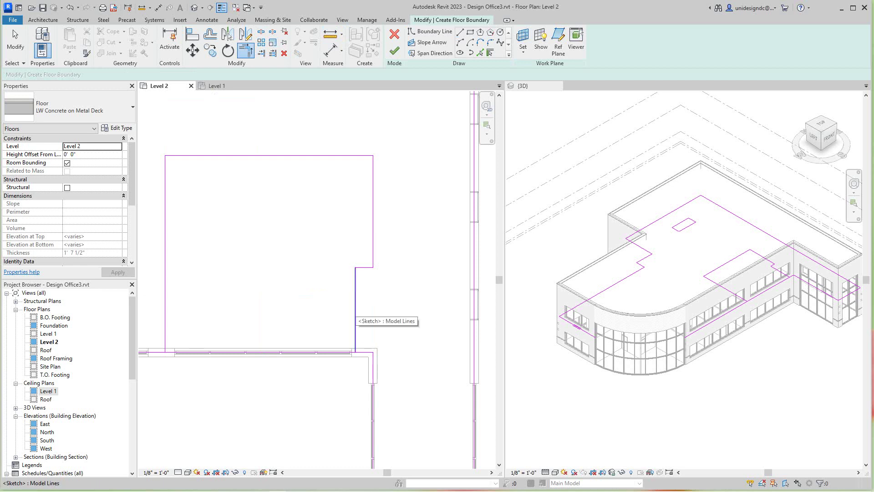
left_click(355, 314)
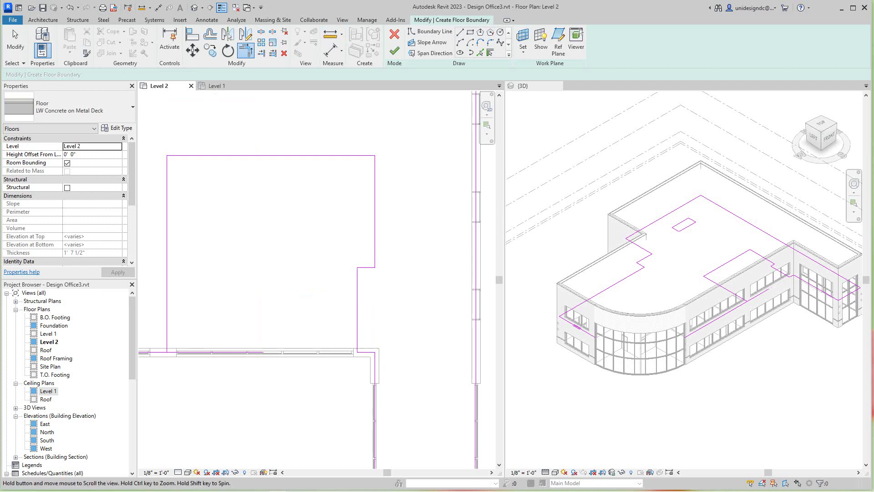
middle_click_drag(355, 314, 450, 312)
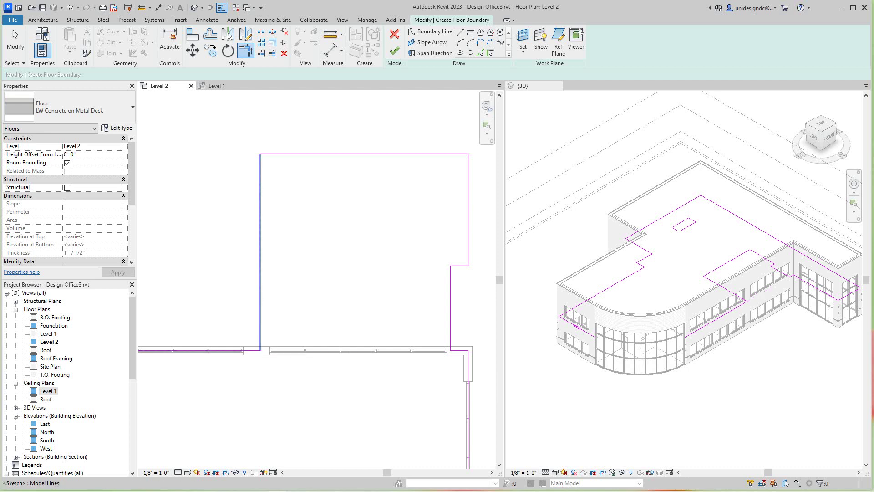
scroll(321, 313, "down", 3)
scroll(317, 279, "down", 2)
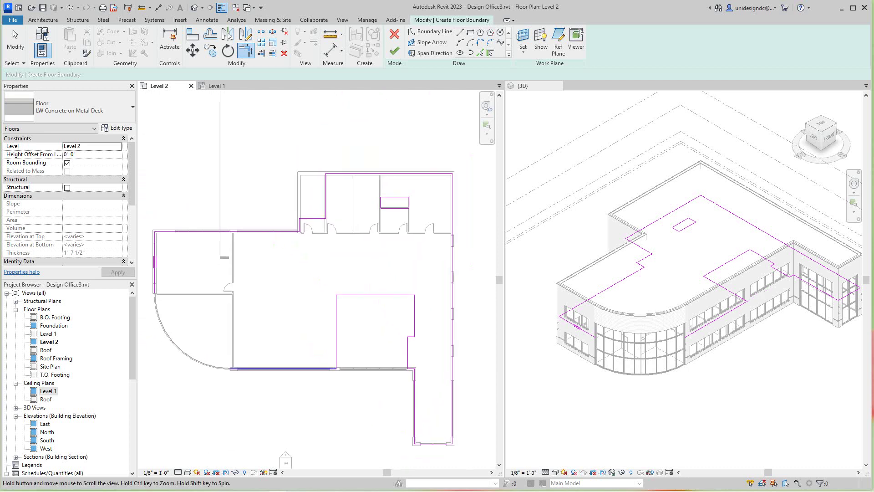
scroll(317, 279, "up", 2)
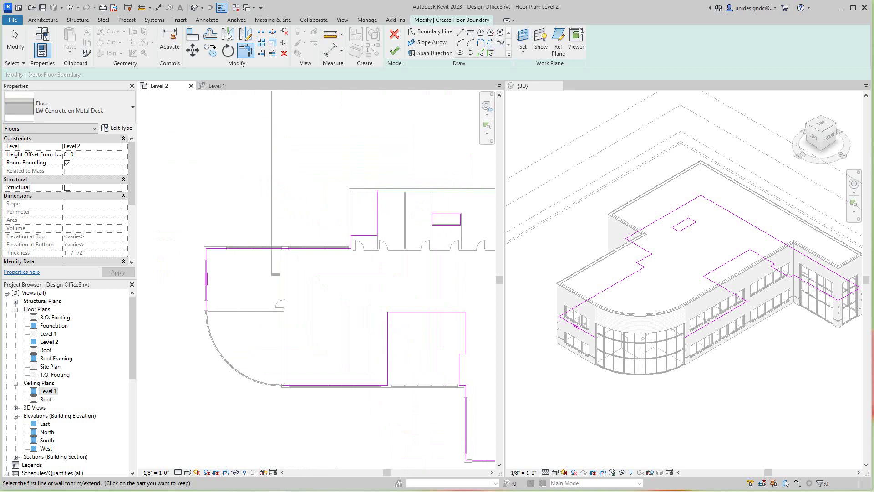
- Pick the curved curtain wall as an arc boundary line and inspect the sketch corners
left_click(490, 53)
scroll(258, 379, "up", 3)
scroll(258, 379, "up", 3)
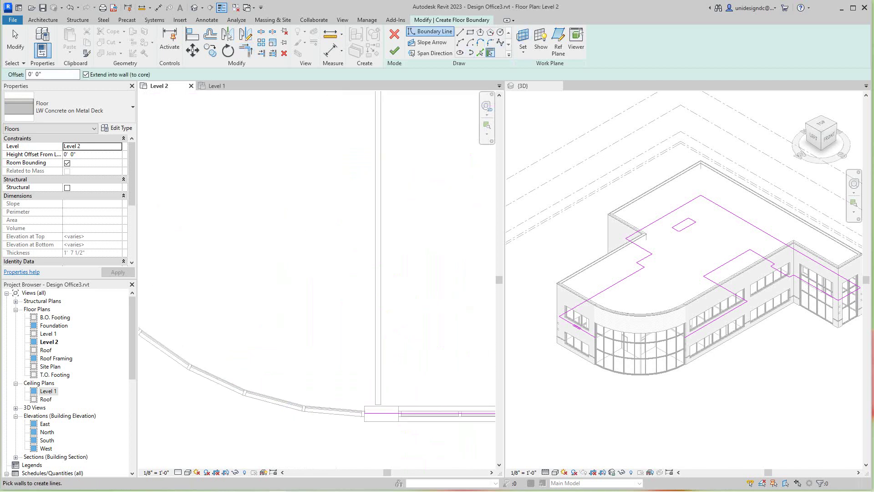
left_click(303, 408)
scroll(223, 318, "down", 2)
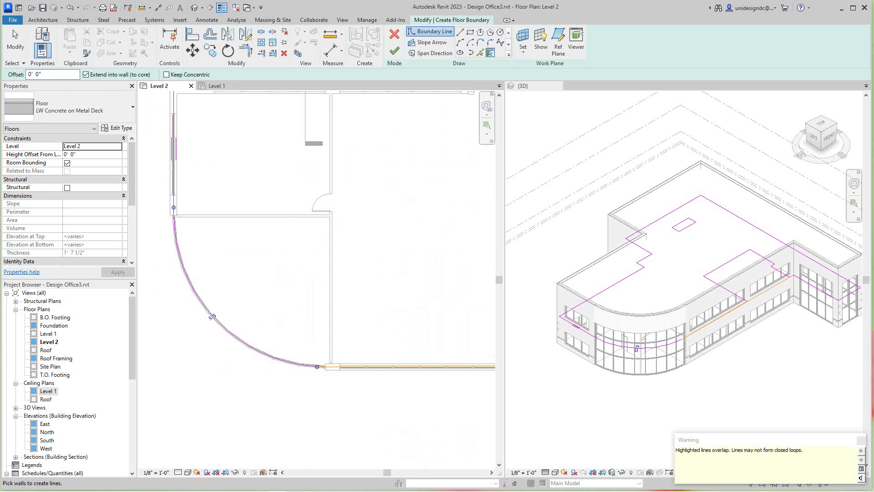
scroll(222, 318, "down", 1)
middle_click_drag(223, 318, 161, 344)
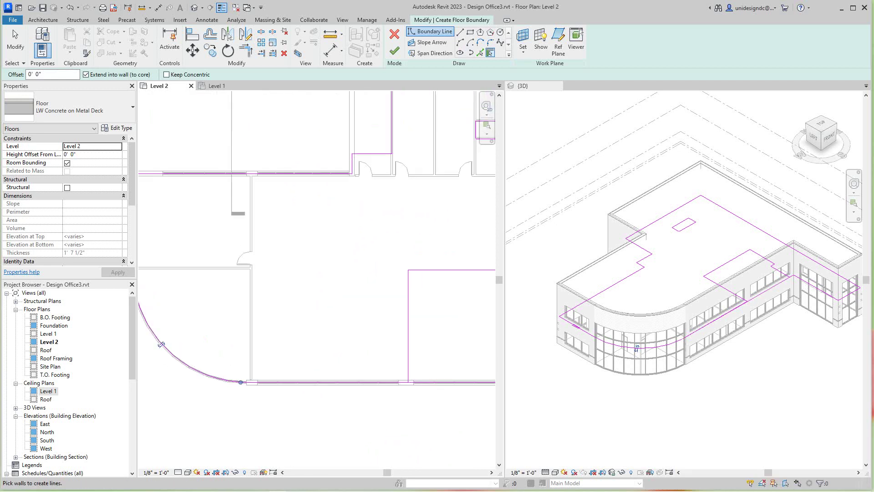
scroll(266, 395, "up", 2)
scroll(222, 372, "up", 5)
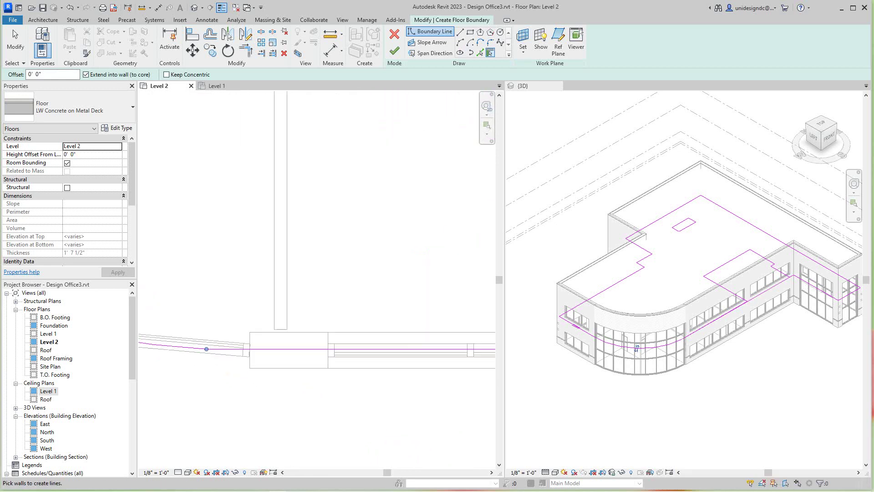
scroll(206, 349, "up", 3)
scroll(207, 349, "up", 2)
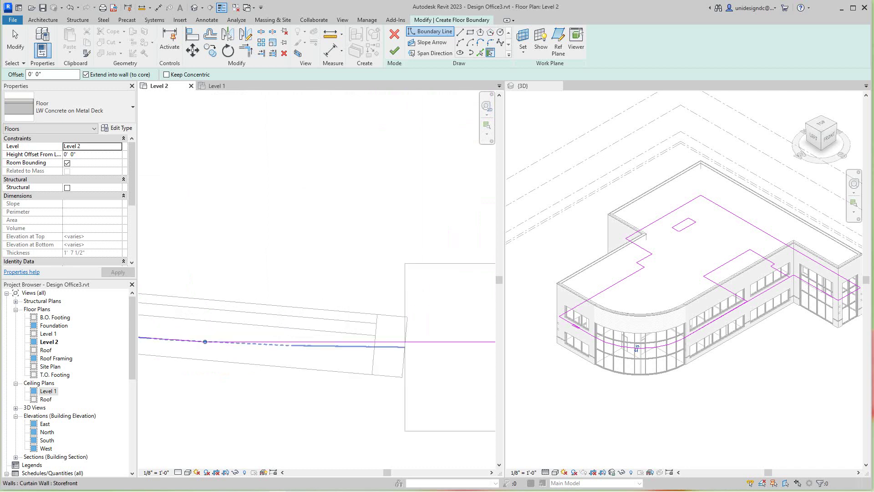
scroll(208, 345, "up", 3)
scroll(216, 337, "down", 3)
scroll(218, 356, "down", 3)
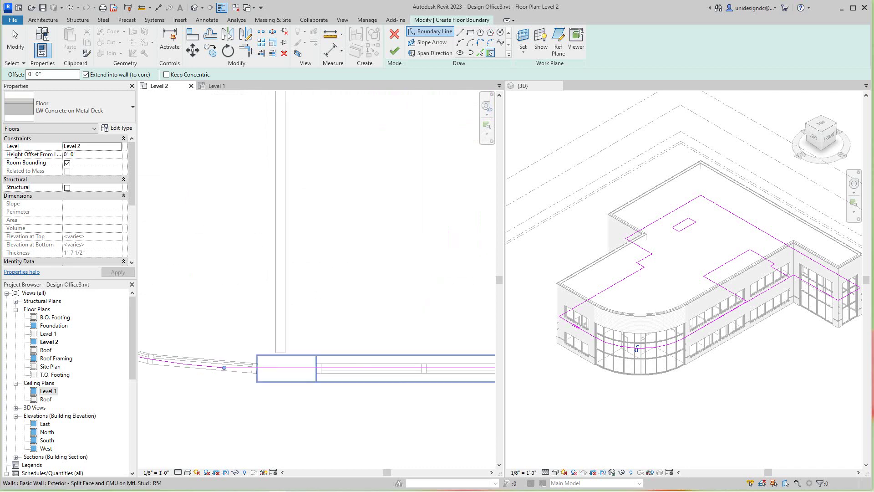
middle_click_drag(382, 240, 315, 240)
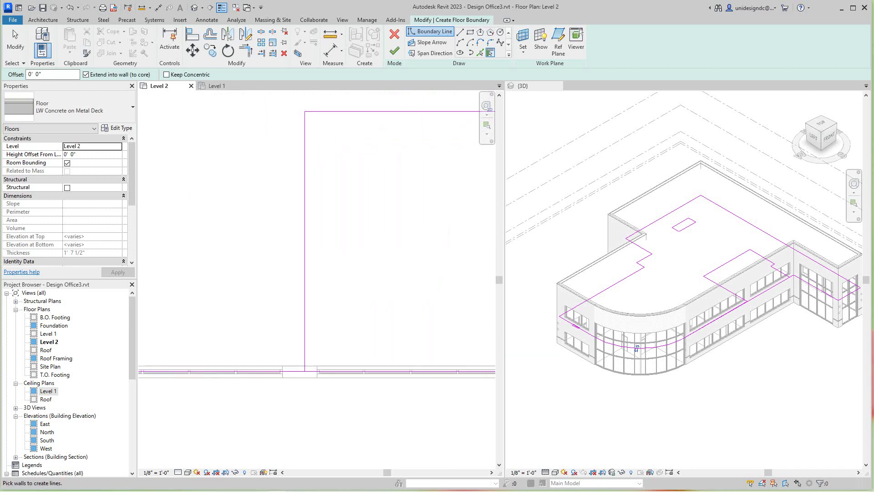
scroll(254, 355, "down", 3)
scroll(253, 354, "down", 2)
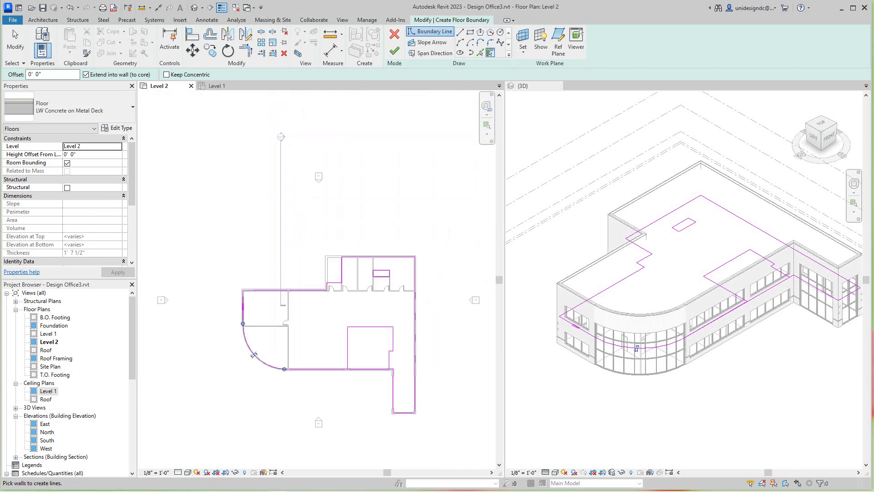
scroll(253, 354, "up", 3)
scroll(253, 354, "up", 2)
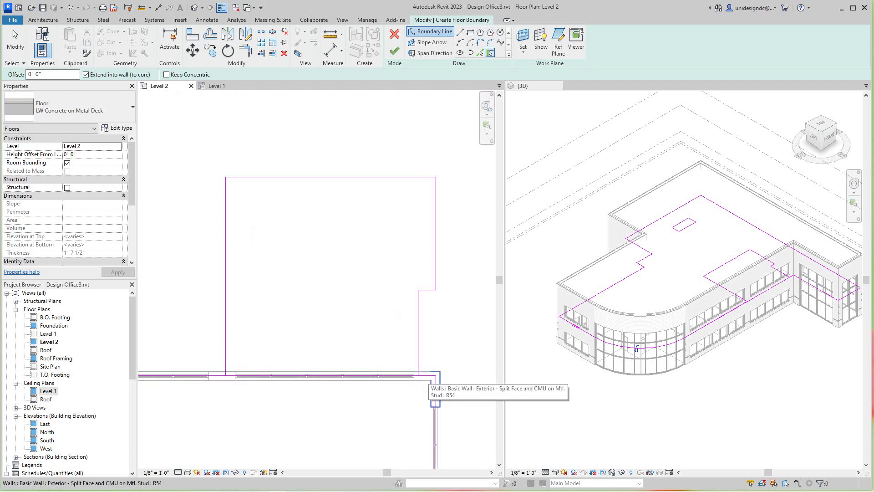
scroll(431, 379, "up", 1)
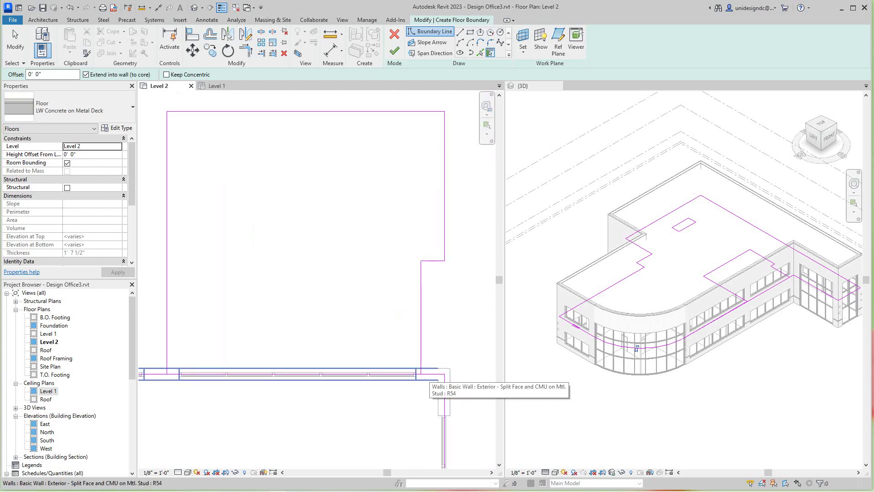
middle_click_drag(432, 380, 469, 349)
scroll(468, 349, "up", 1)
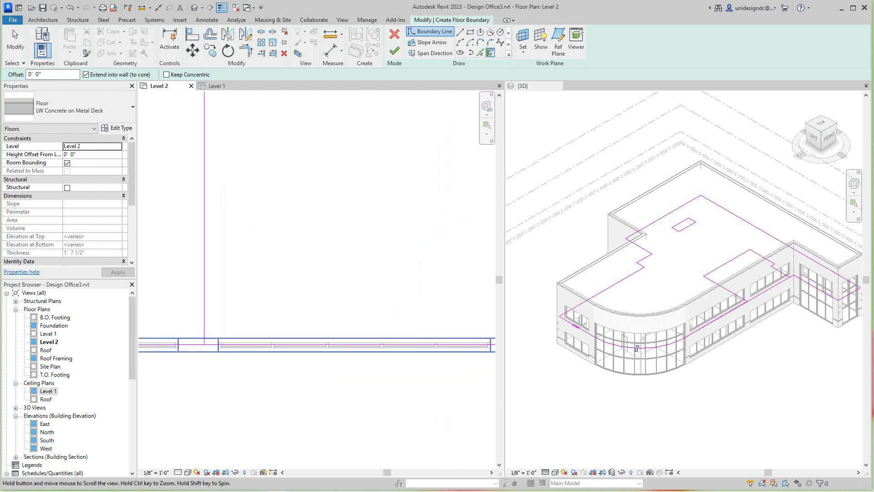
scroll(314, 293, "down", 2)
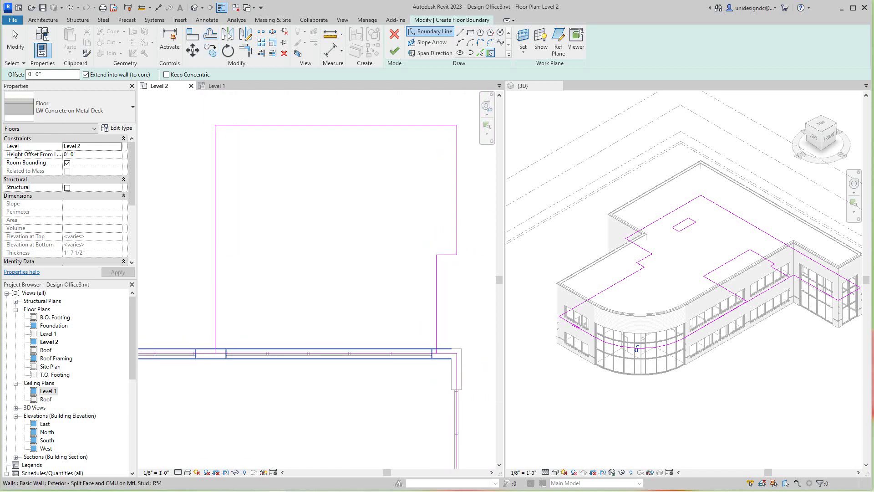
scroll(456, 361, "up", 1)
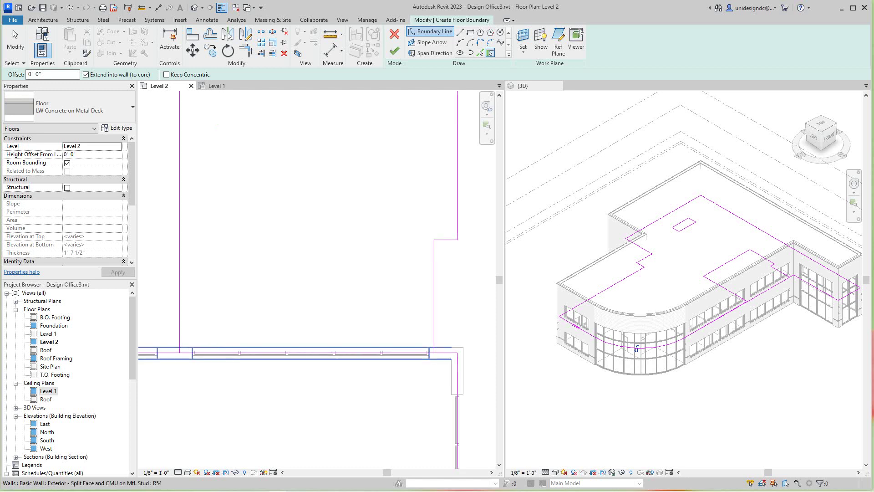
scroll(457, 372, "up", 2)
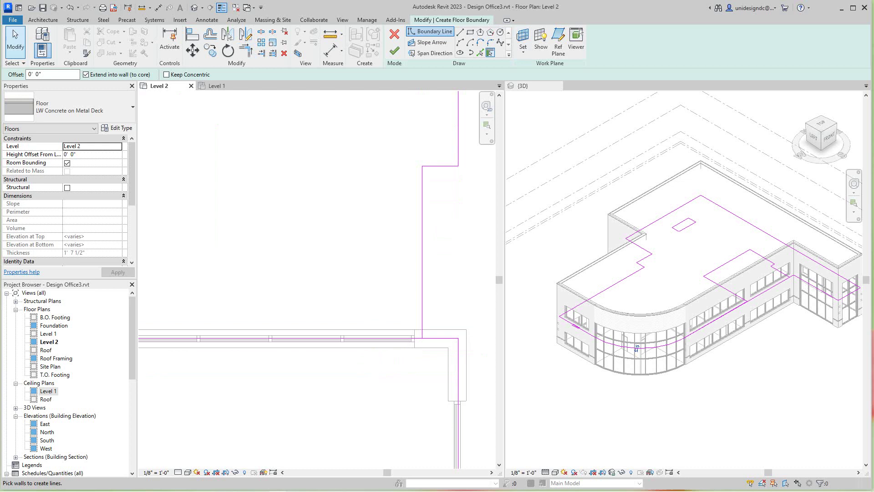
- Draw a short boundary segment from the bottom line's endpoint to close the corner
left_click(15, 43)
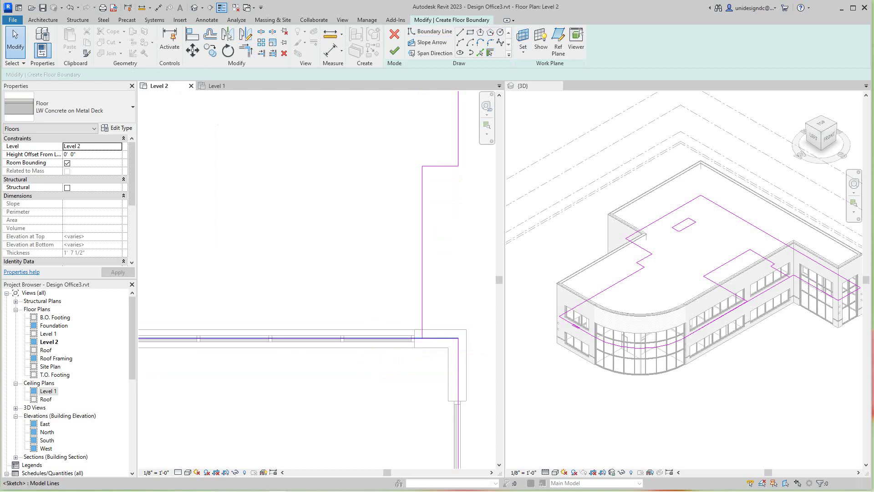
left_click(410, 338)
scroll(380, 366, "down", 3)
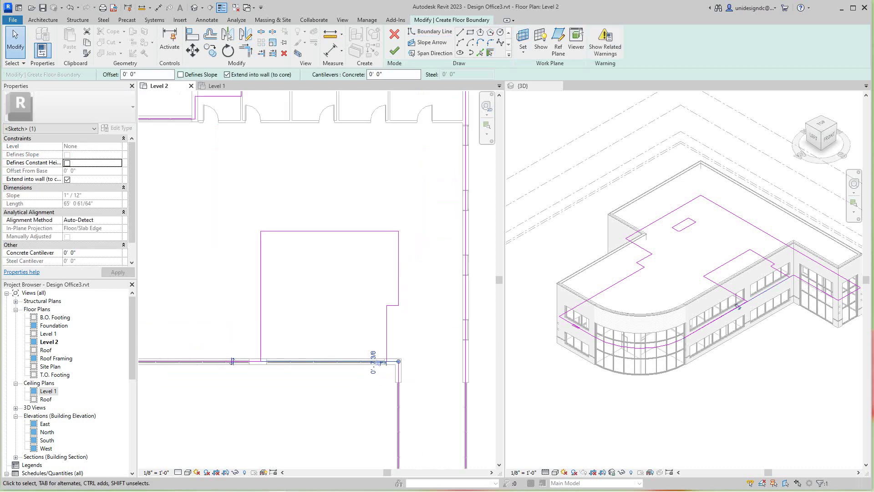
scroll(377, 363, "up", 2)
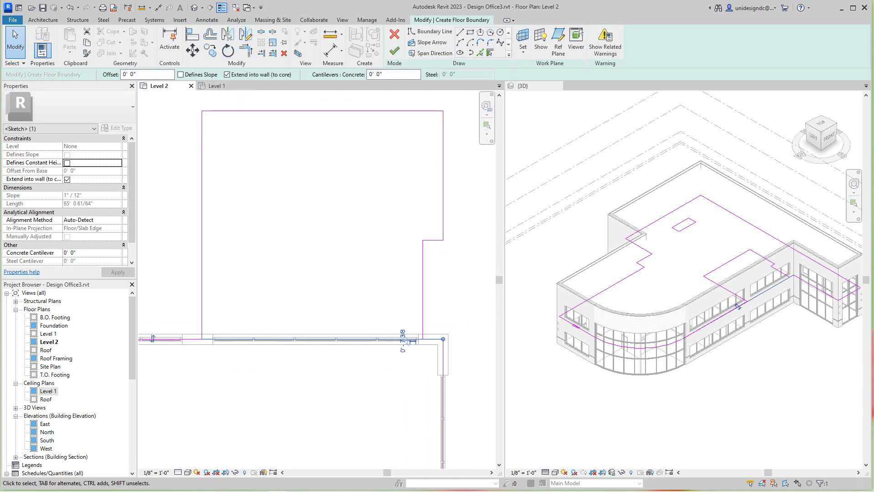
key("Escape")
scroll(315, 278, "down", 2)
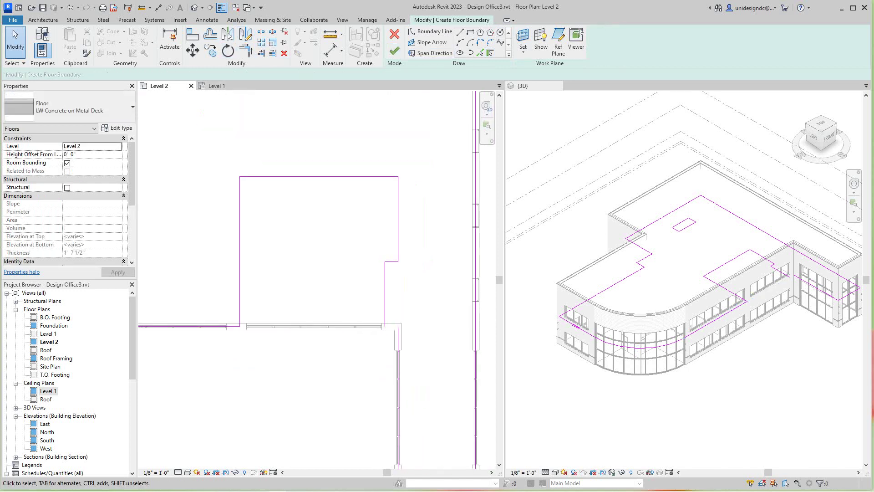
middle_click_drag(369, 279, 315, 278)
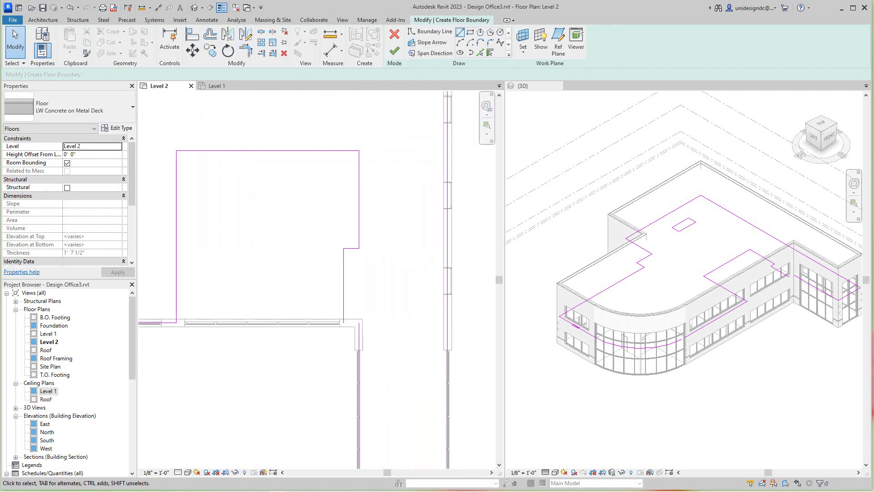
left_click(460, 32)
scroll(346, 332, "up", 2)
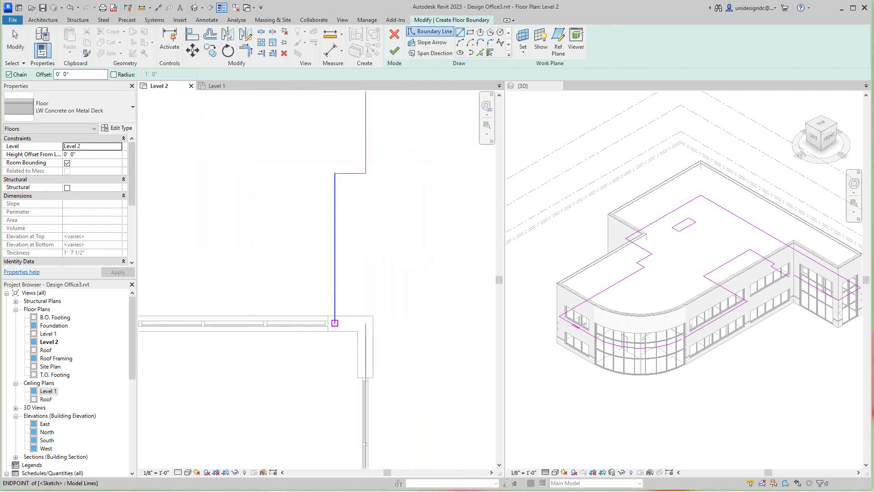
left_click(334, 323)
left_click(365, 323)
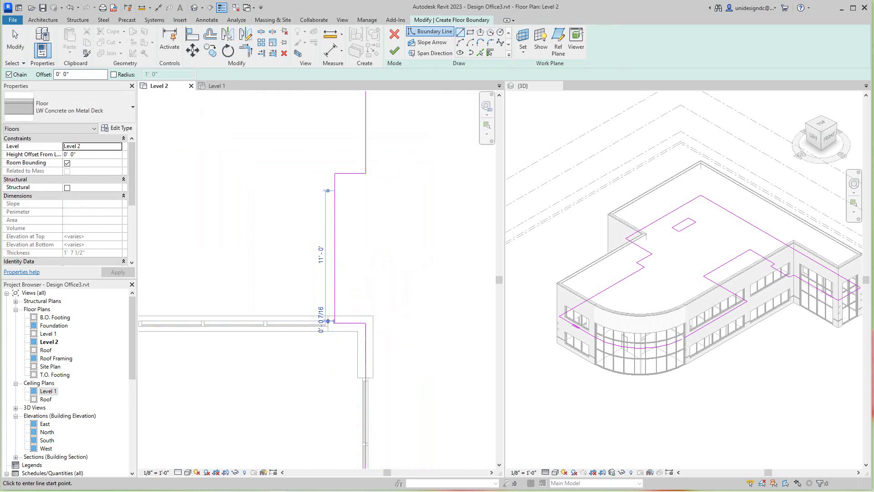
scroll(365, 323, "down", 3)
scroll(365, 322, "down", 2)
scroll(378, 360, "up", 2)
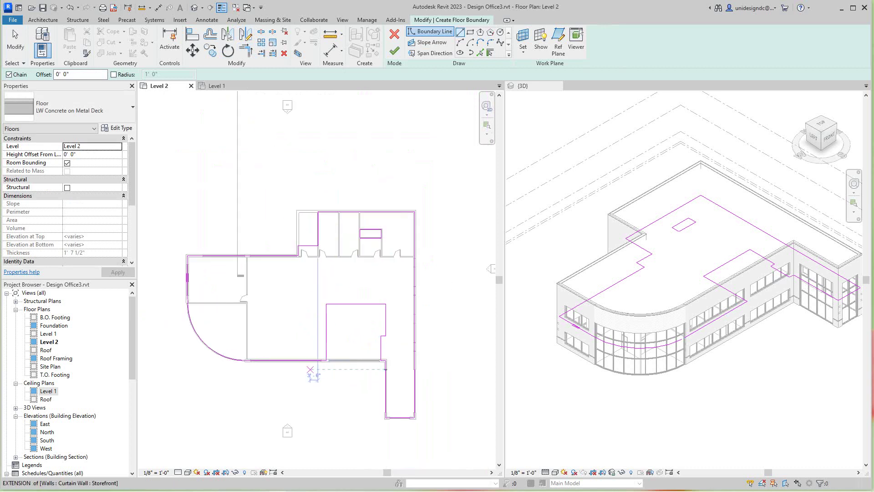
scroll(246, 359, "up", 2)
scroll(246, 358, "up", 2)
scroll(247, 358, "up", 1)
scroll(278, 320, "up", 2)
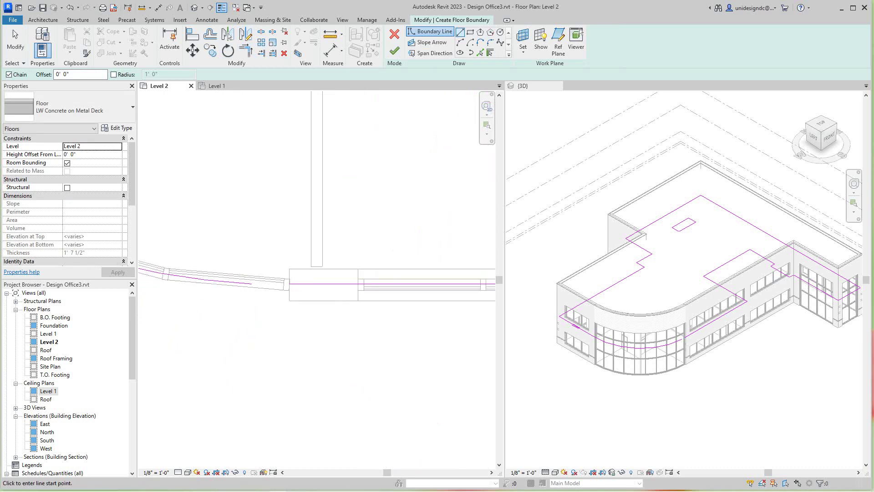
- Drag the bottom boundary line's end left until it meets the arc
right_click(273, 188)
left_click(297, 194)
scroll(293, 274, "up", 1)
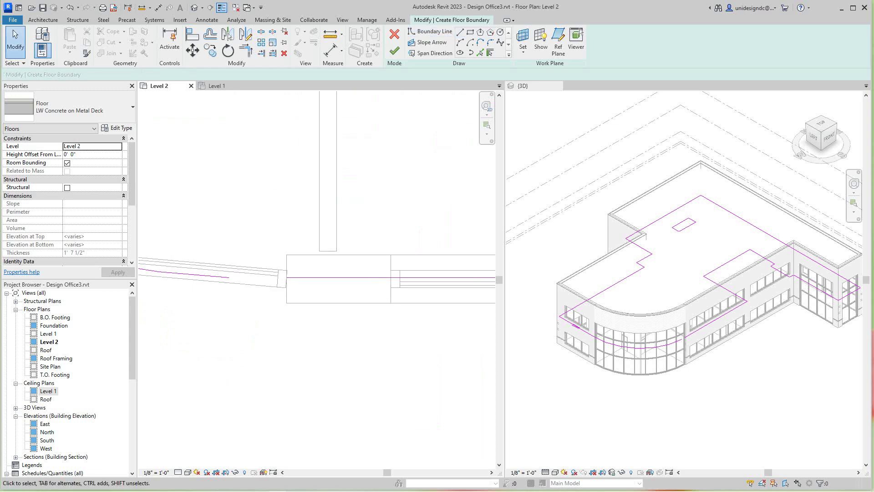
left_click(293, 270)
scroll(293, 271, "up", 1)
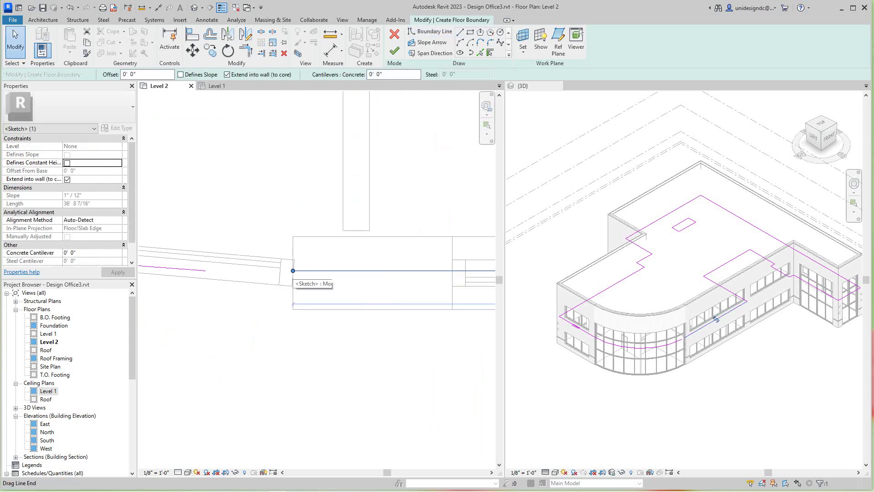
left_click_drag(292, 270, 205, 270)
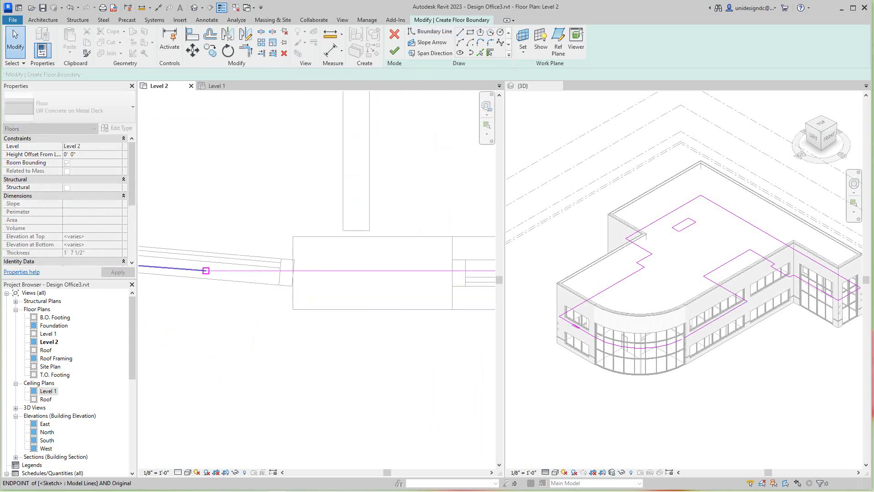
scroll(206, 270, "down", 2)
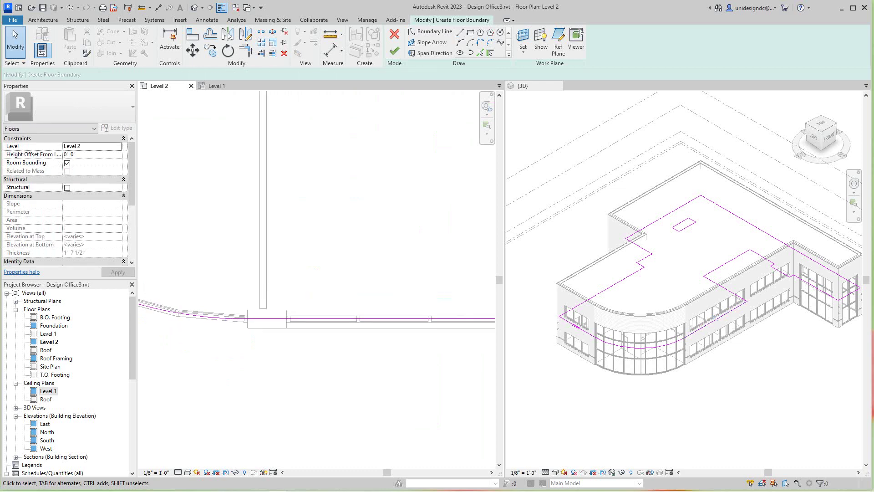
scroll(206, 270, "down", 2)
scroll(339, 422, "down", 2)
scroll(303, 422, "up", 2)
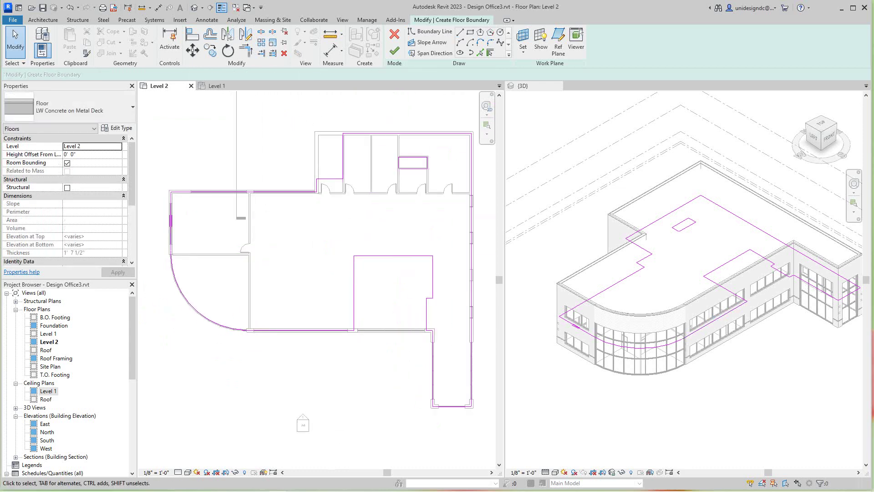
- Finish the LW Concrete on Metal Deck floor, attaching walls and unjoining conflicting ones
middle_click_drag(303, 422, 285, 427)
left_click(394, 50)
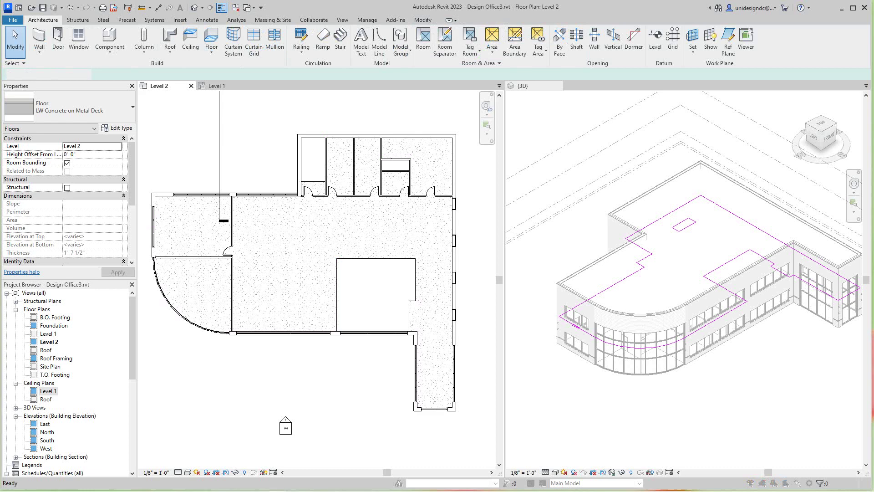
left_click(463, 255)
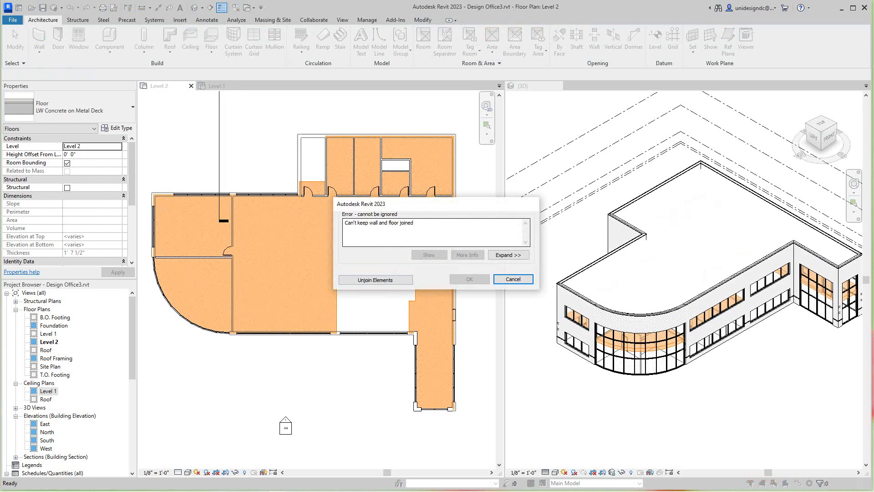
left_click(375, 280)
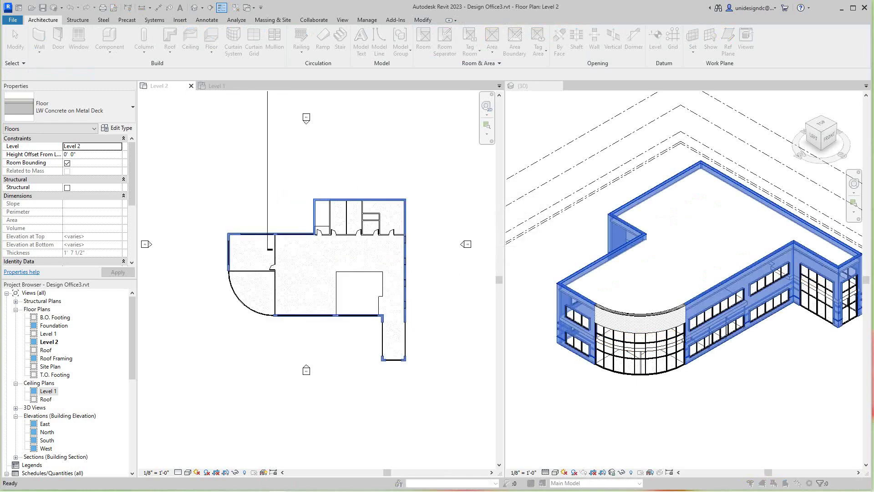
key("Return")
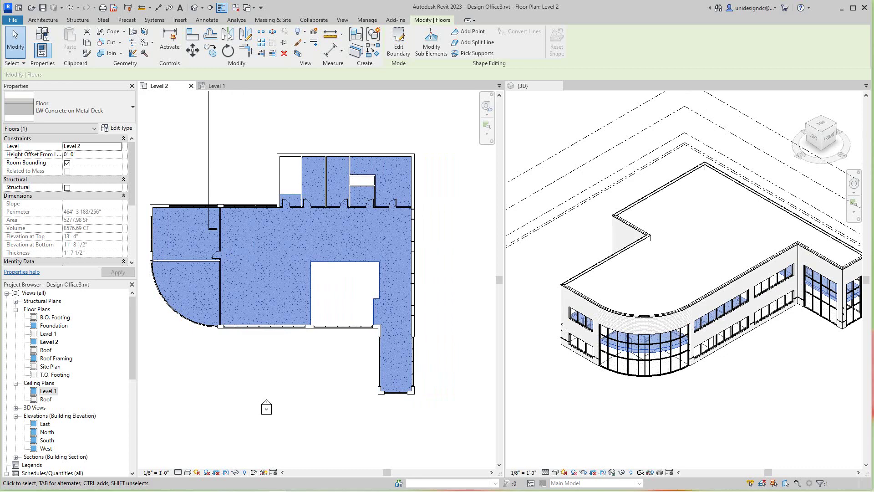
key("z")
key("f")
key("Escape")
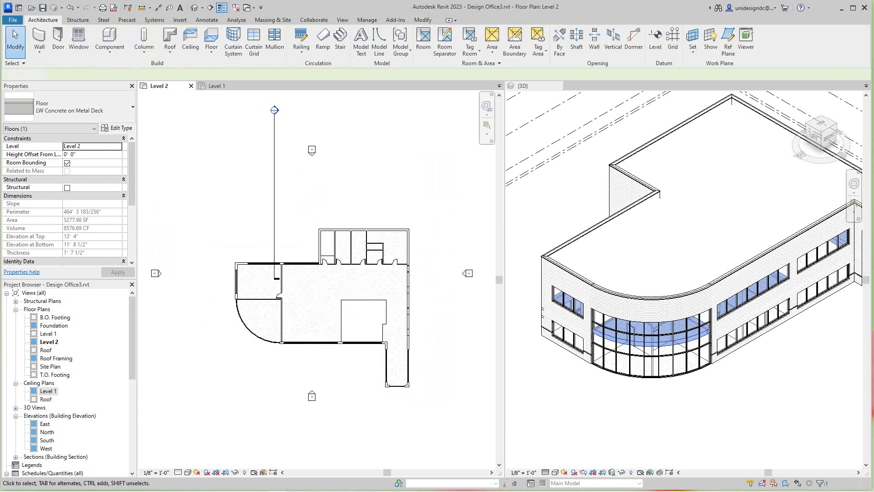
key("Escape")
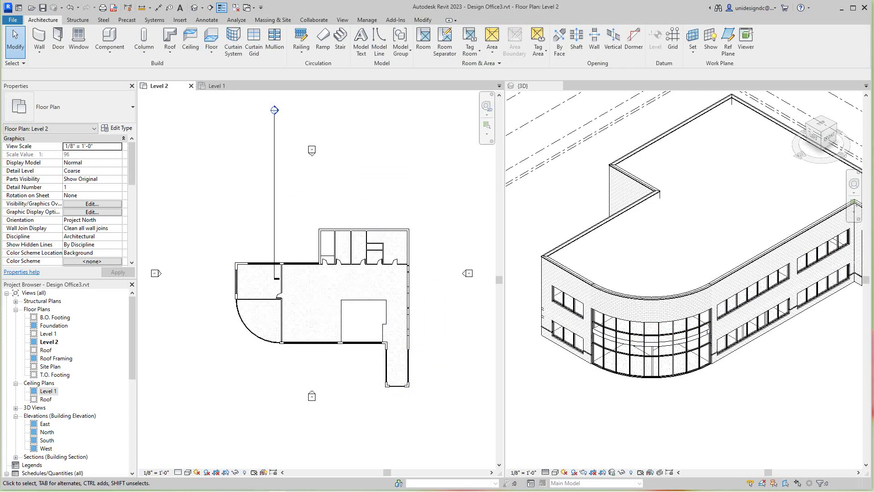
- Open Ceiling Plans > Level 1 from the Project Browser and centre the building
double_click(48, 391)
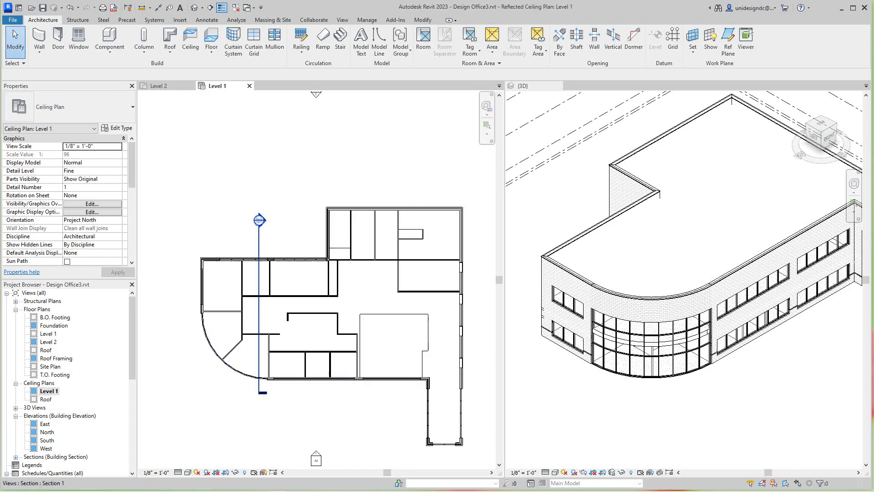
scroll(266, 308, "up", 2)
middle_click_drag(328, 307, 305, 270)
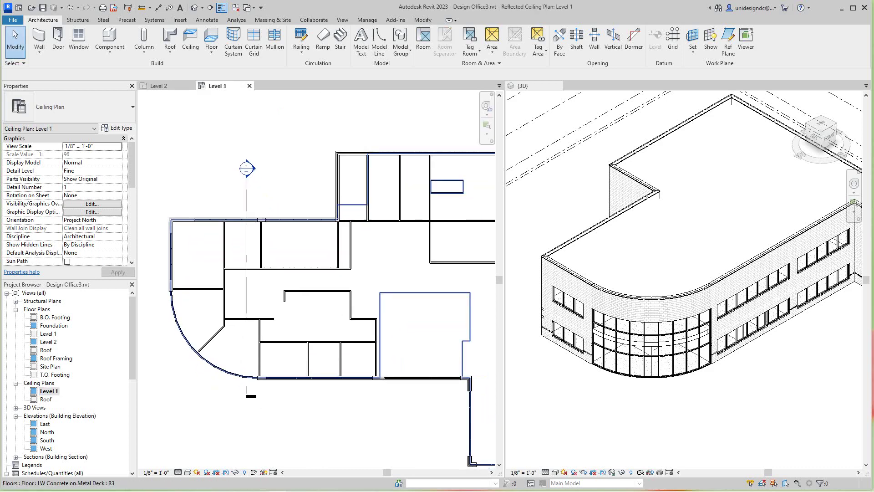
scroll(240, 294, "down", 2)
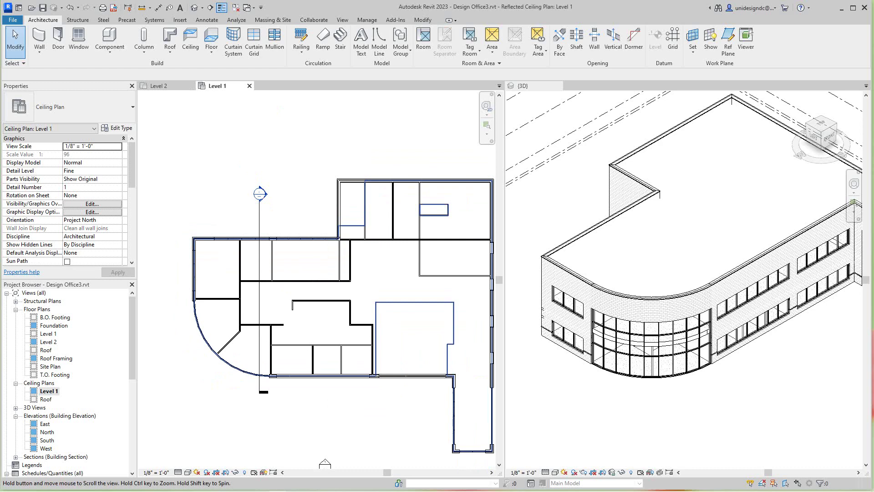
scroll(245, 221, "up", 1)
scroll(246, 222, "up", 1)
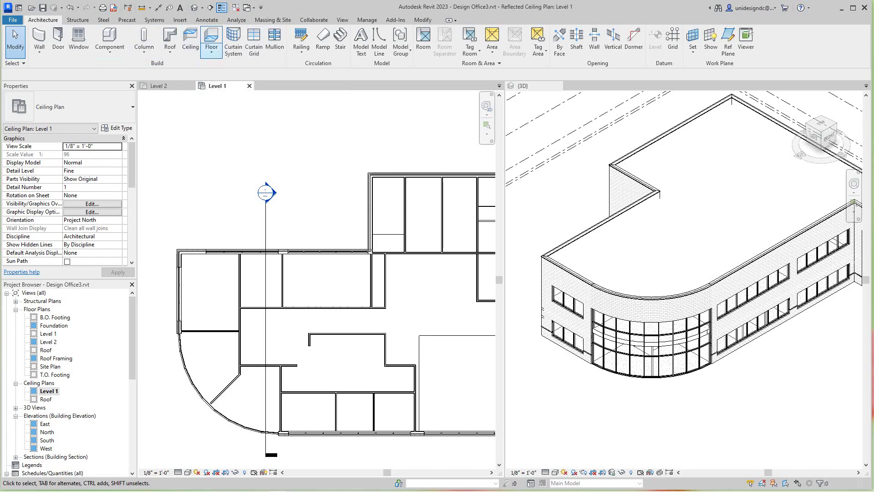
- Place 2' x 2' ACT System ceilings in three north rooms
left_click(191, 42)
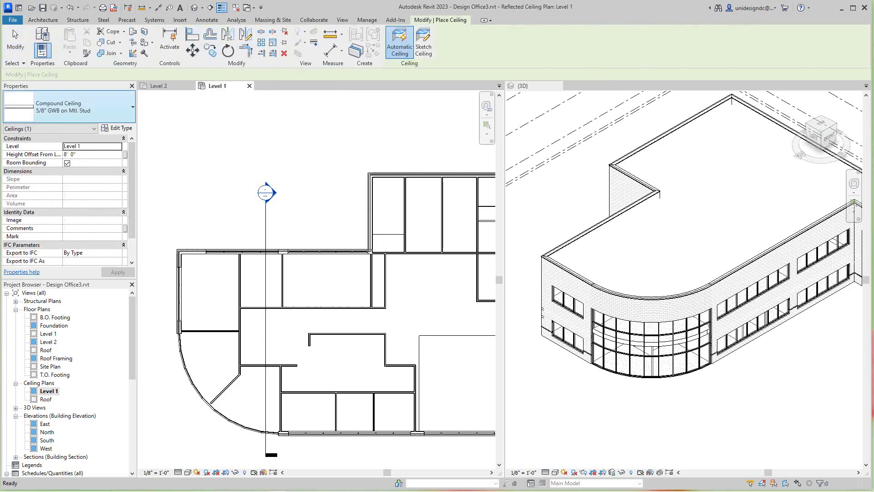
left_click(68, 106)
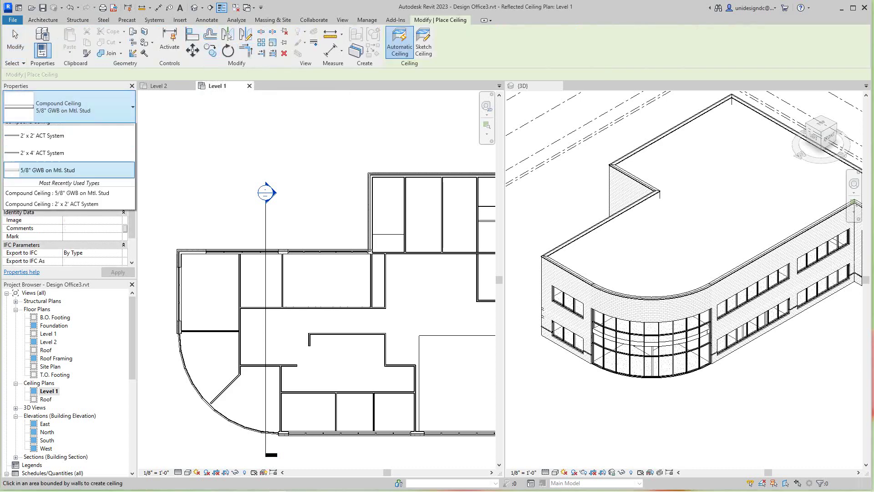
left_click(43, 182)
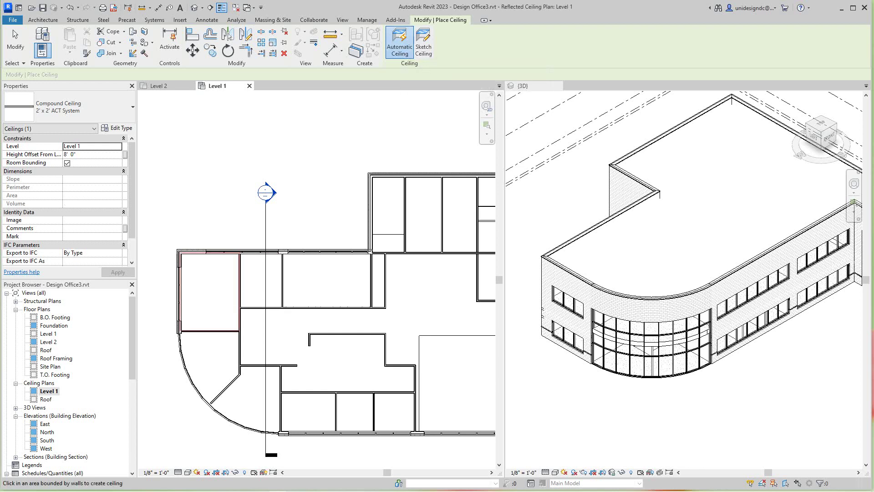
left_click(208, 293)
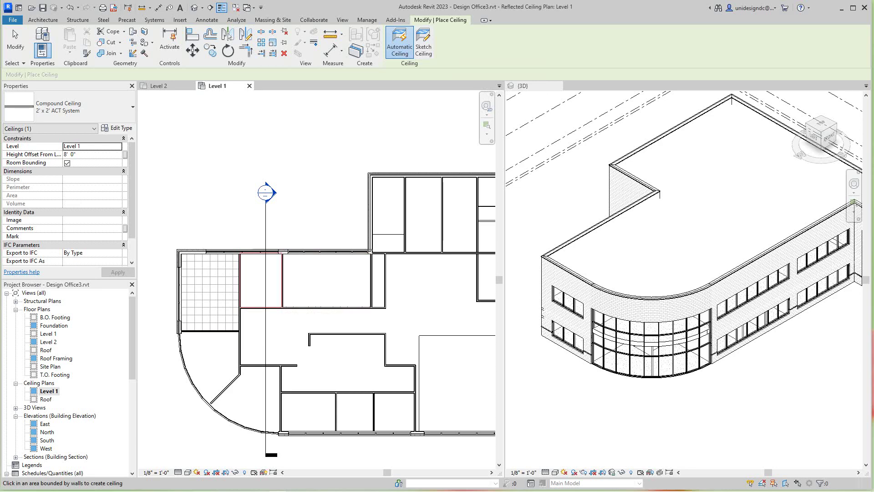
left_click(261, 281)
left_click(326, 280)
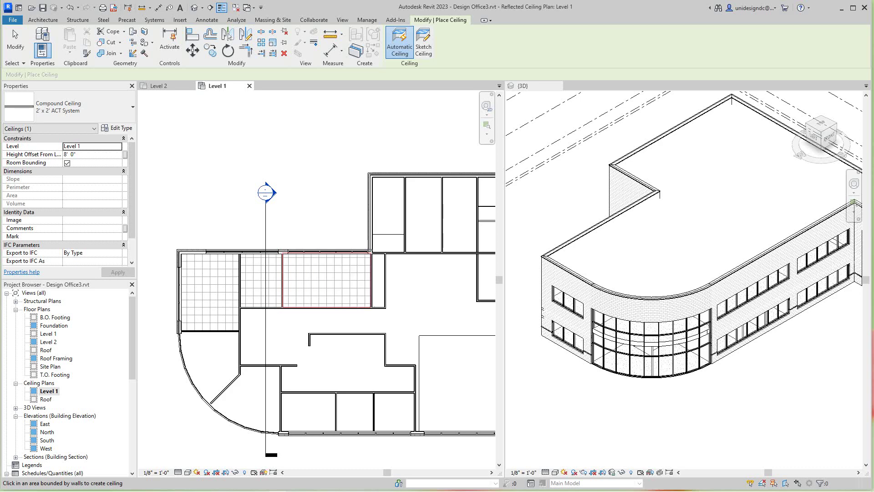
- Place 2' x 2' ACT System ceilings in three south rooms and exit the tool
middle_click_drag(327, 280, 202, 280)
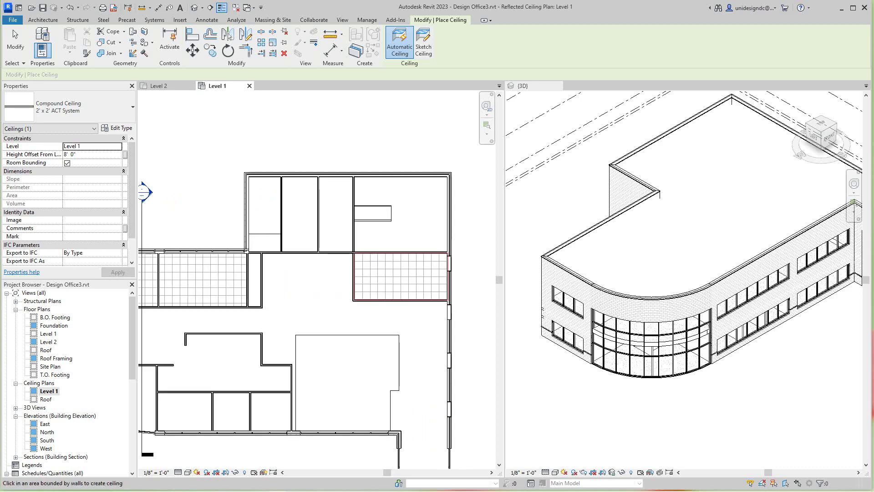
middle_click_drag(144, 192, 240, 92)
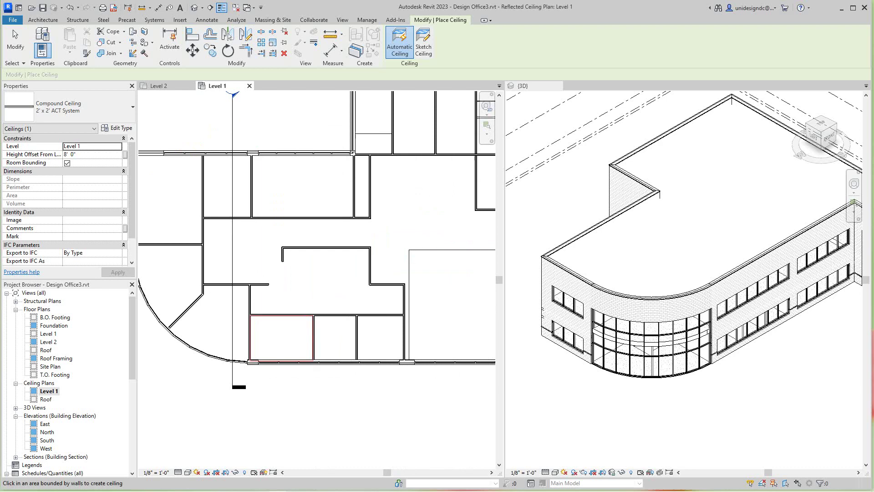
left_click(280, 335)
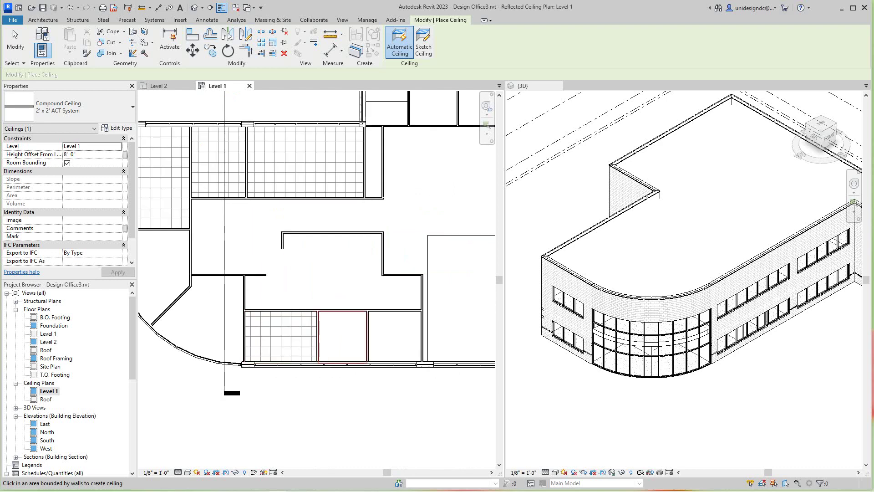
left_click(342, 336)
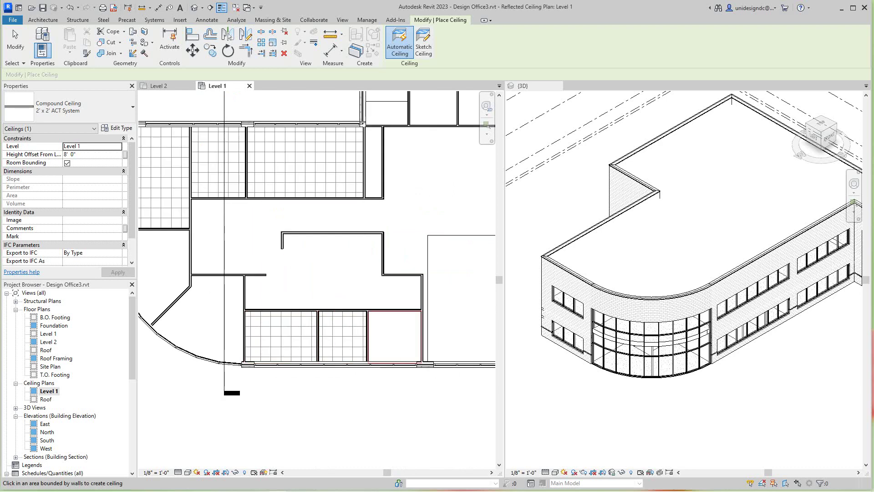
left_click(395, 336)
scroll(317, 273, "down", 3)
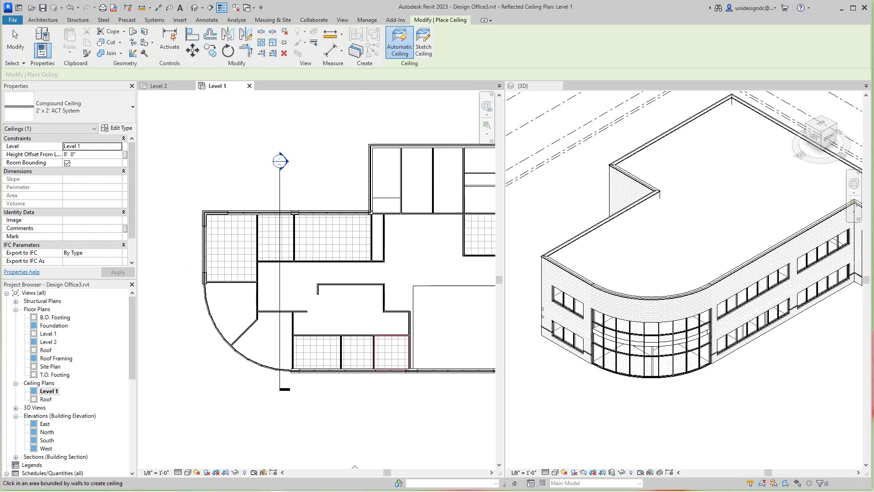
scroll(291, 232, "up", 1)
scroll(291, 232, "up", 1)
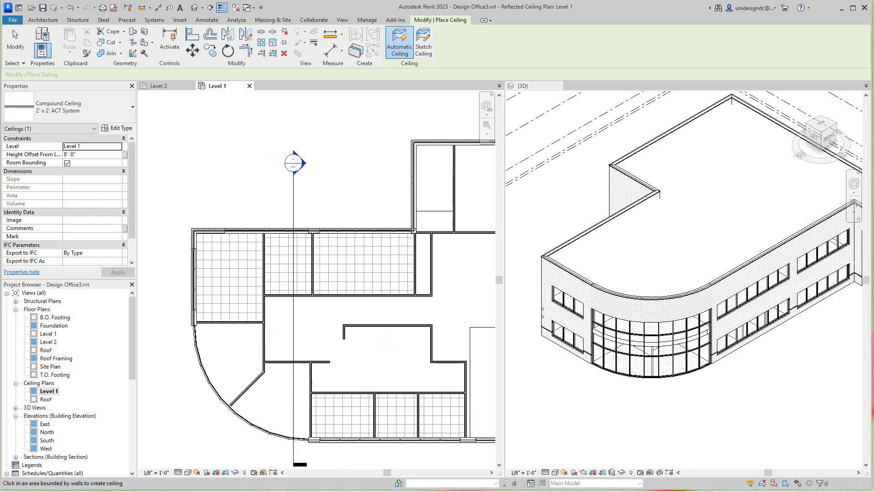
left_click(16, 42)
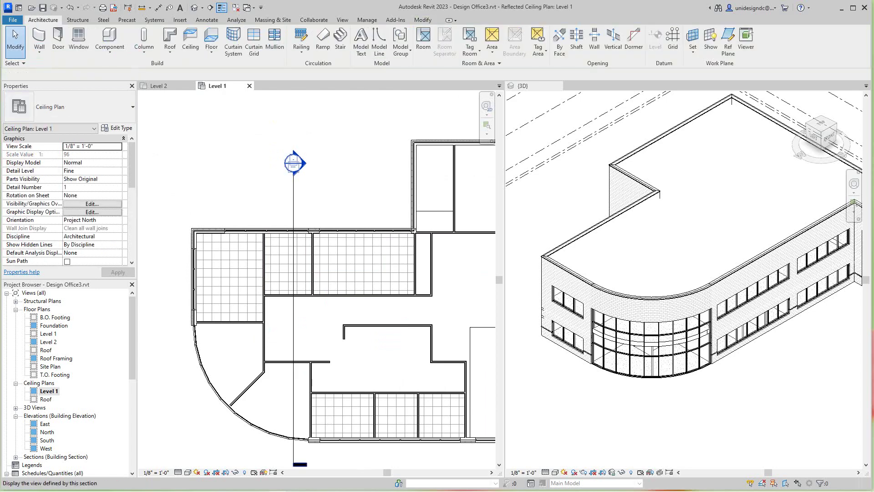
- Check Section 1, then widen the section line's extent westward in the Level 1 plan
double_click(294, 163)
scroll(212, 274, "up", 1)
scroll(212, 274, "up", 1)
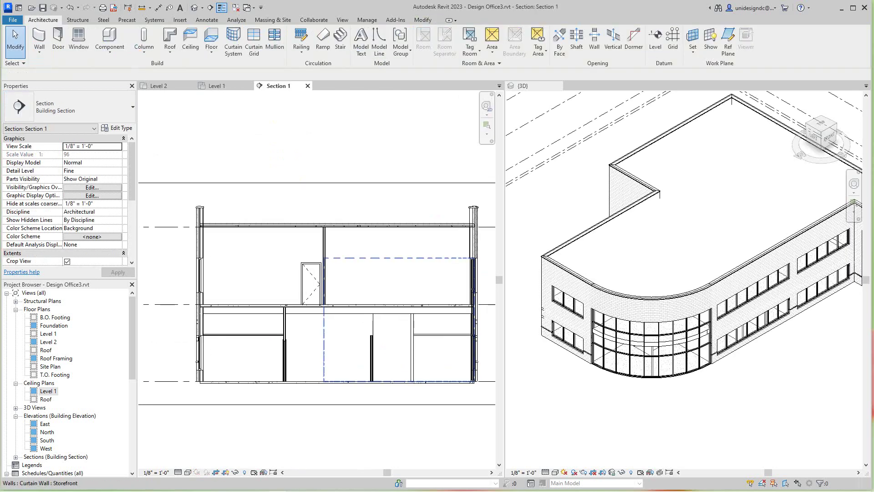
scroll(212, 274, "up", 1)
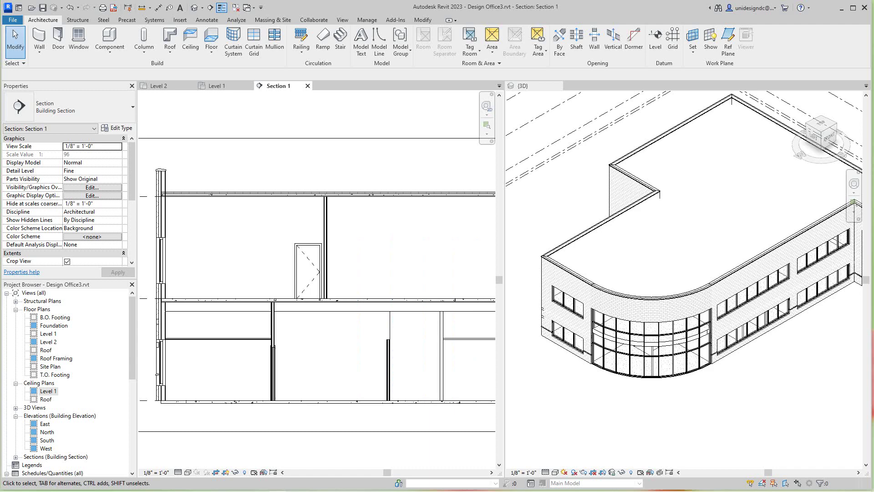
scroll(360, 314, "down", 1)
scroll(360, 314, "down", 1)
scroll(361, 314, "down", 1)
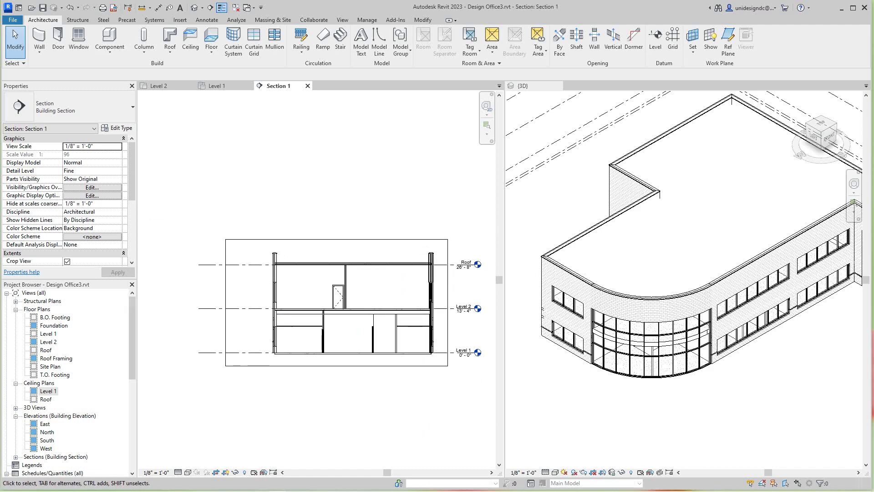
left_click(218, 86)
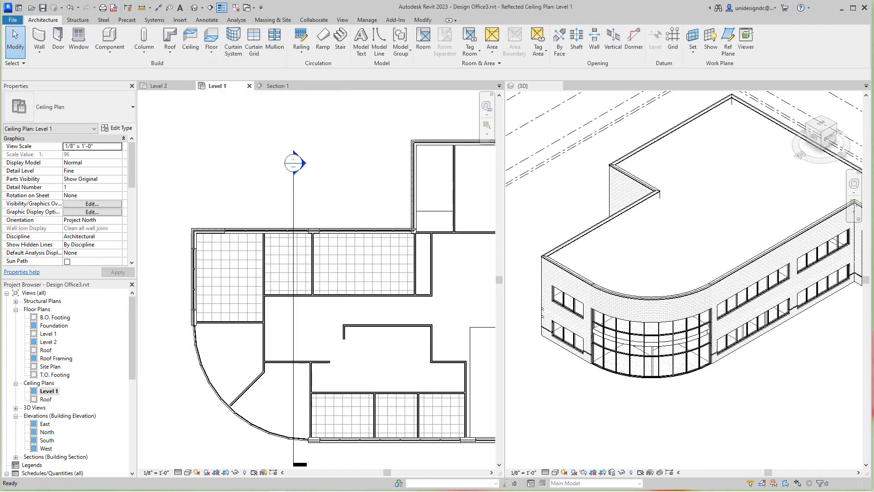
left_click(294, 164)
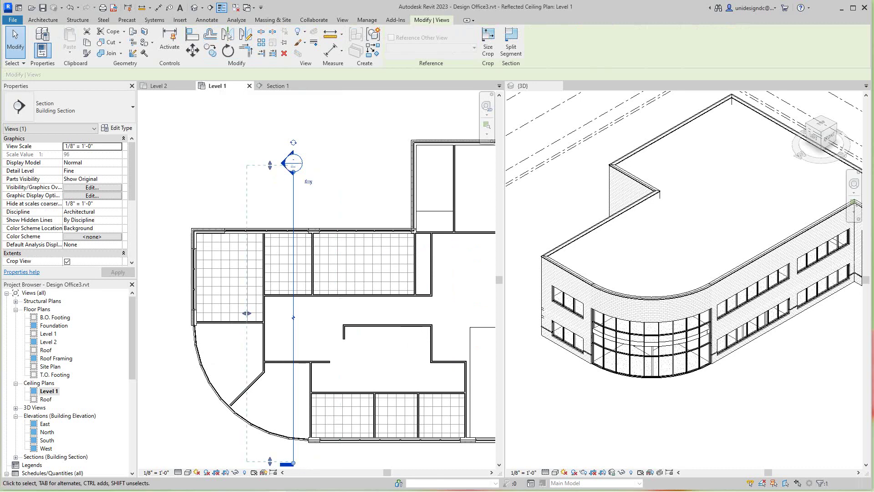
left_click_drag(247, 312, 193, 313)
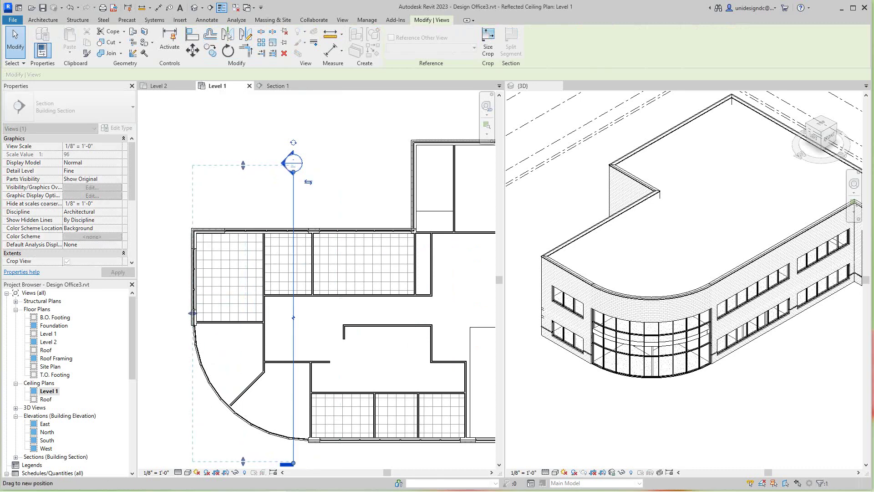
key("Escape")
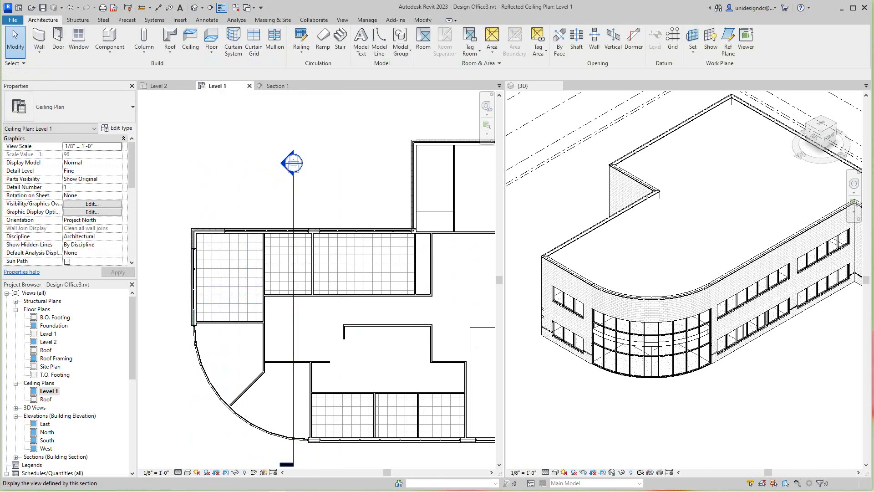
- Show Section 1 in Hidden Line style, then return to the Level 1 plan
double_click(293, 163)
scroll(313, 300, "up", 1)
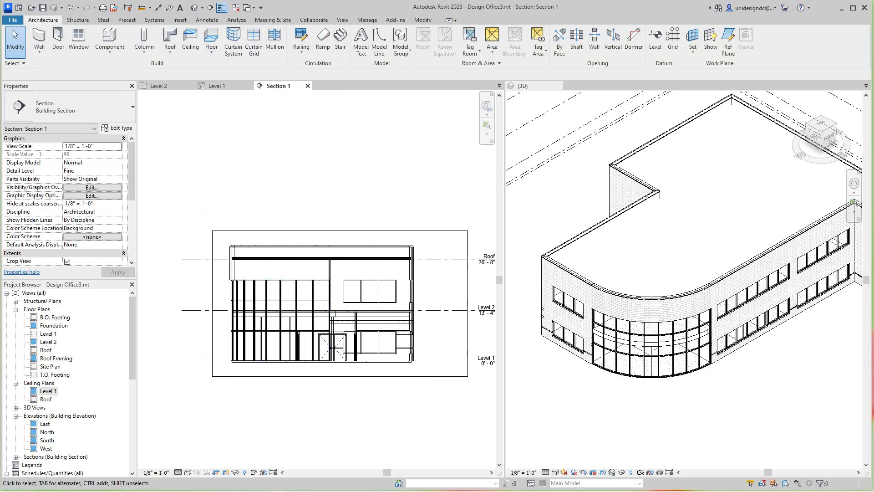
left_click(188, 472)
left_click(225, 435)
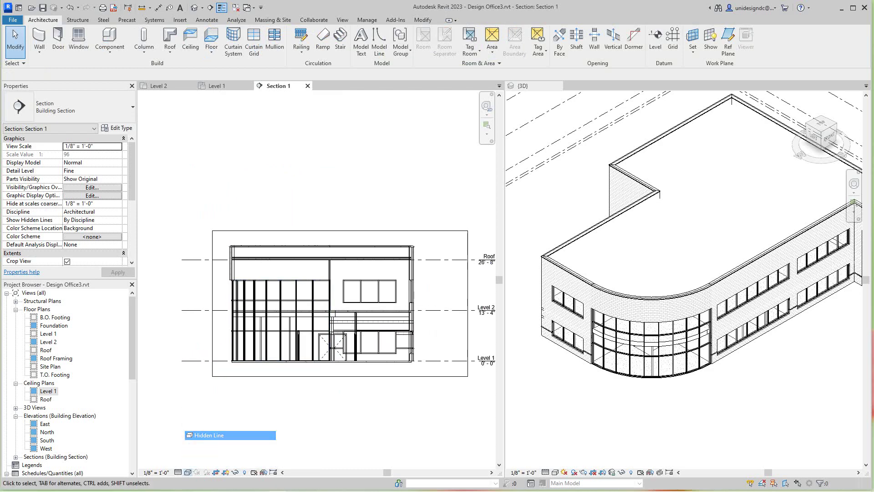
scroll(383, 324, "up", 2)
scroll(383, 324, "up", 1)
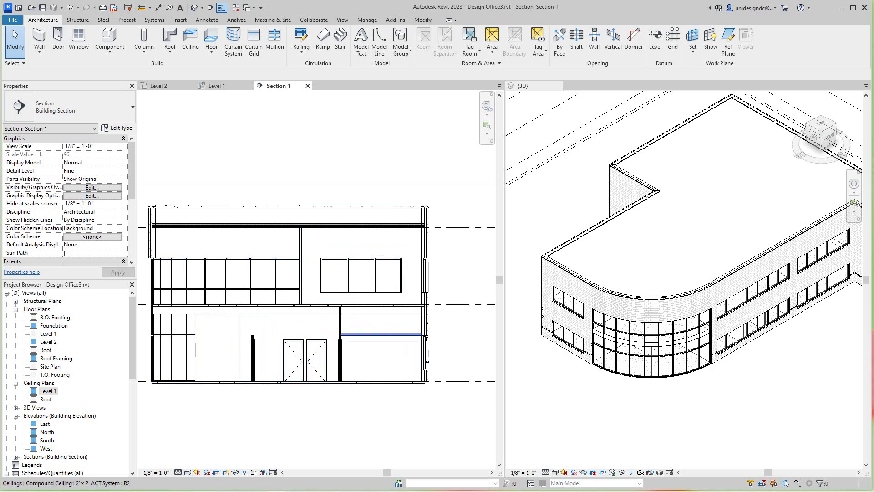
scroll(382, 336, "up", 1)
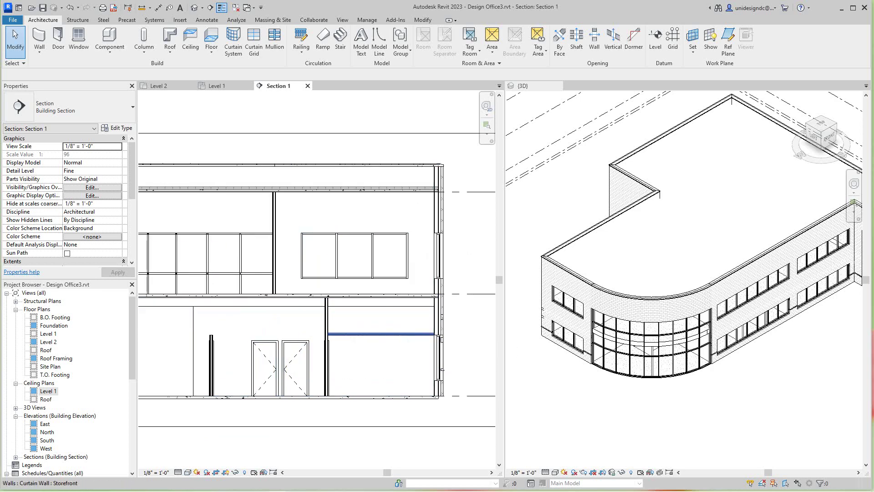
scroll(381, 333, "up", 1)
scroll(382, 333, "down", 2)
scroll(381, 334, "down", 1)
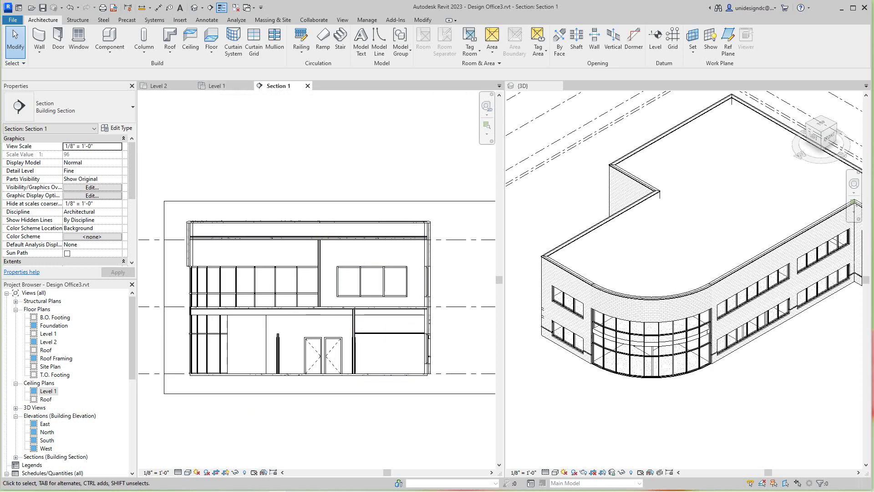
left_click(232, 86)
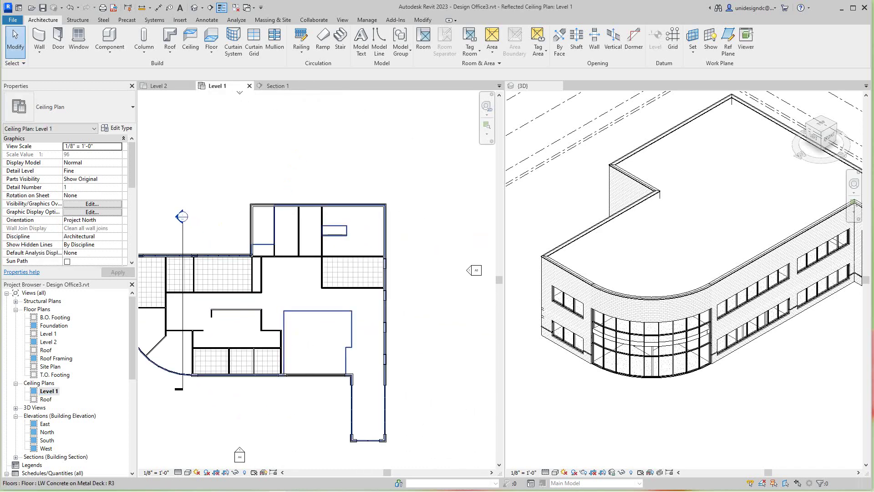
scroll(380, 299, "down", 2)
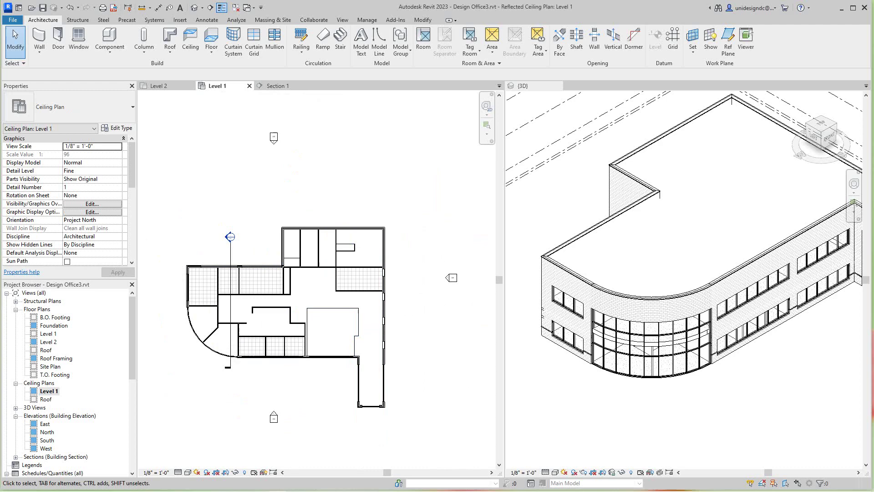
scroll(265, 349, "up", 1)
scroll(265, 349, "up", 1)
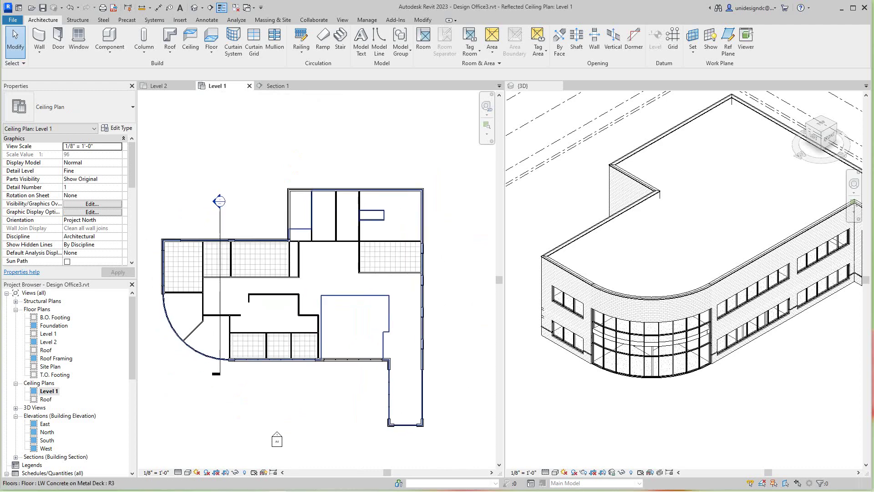
scroll(683, 240, "down", 2)
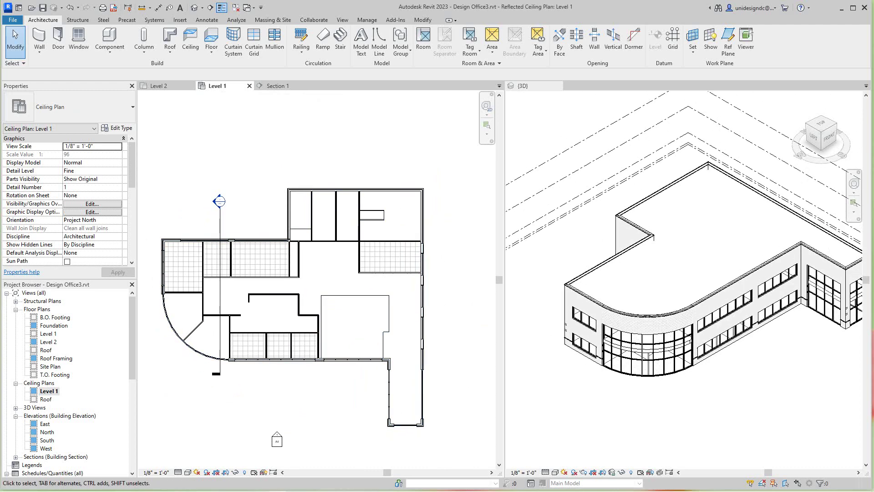
scroll(68, 383, "down", 2)
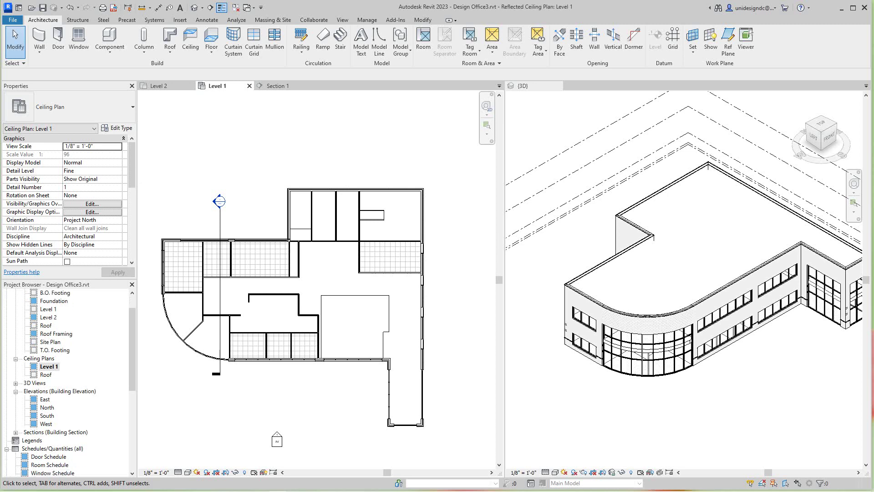
scroll(69, 382, "up", 1)
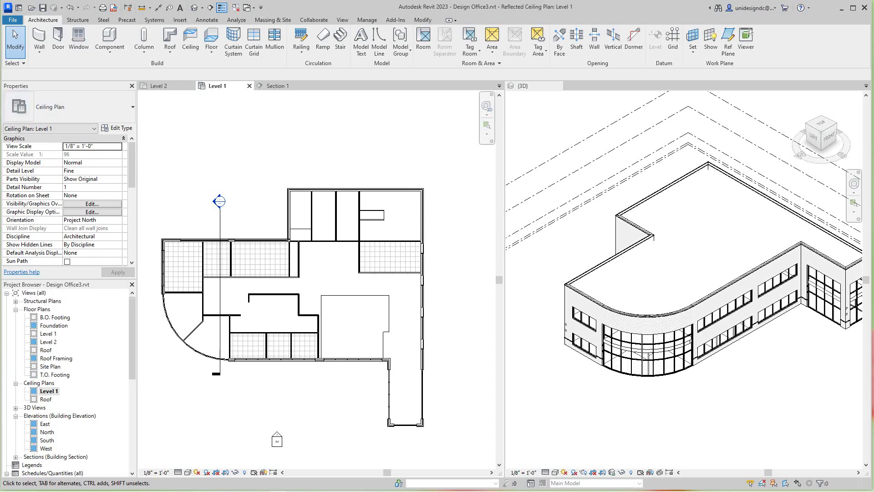
- Add a new reflected ceiling plan for Level 2 from View > Plan Views
left_click(342, 20)
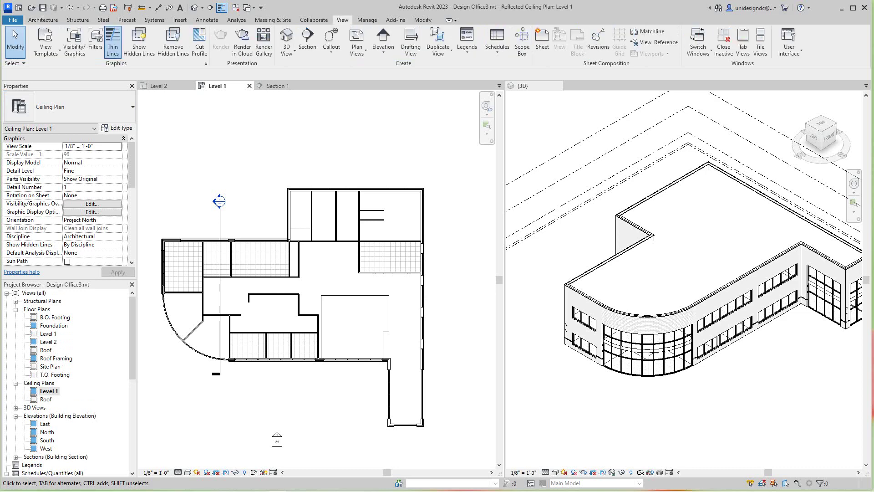
left_click(356, 42)
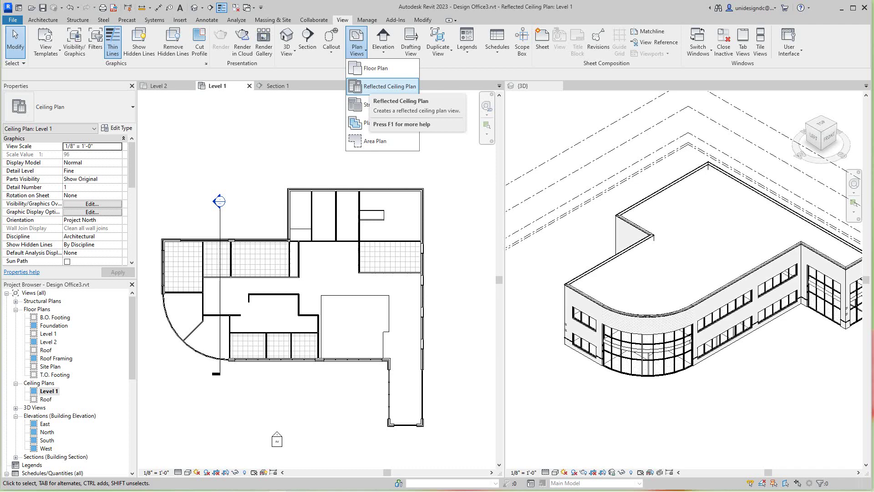
left_click(389, 86)
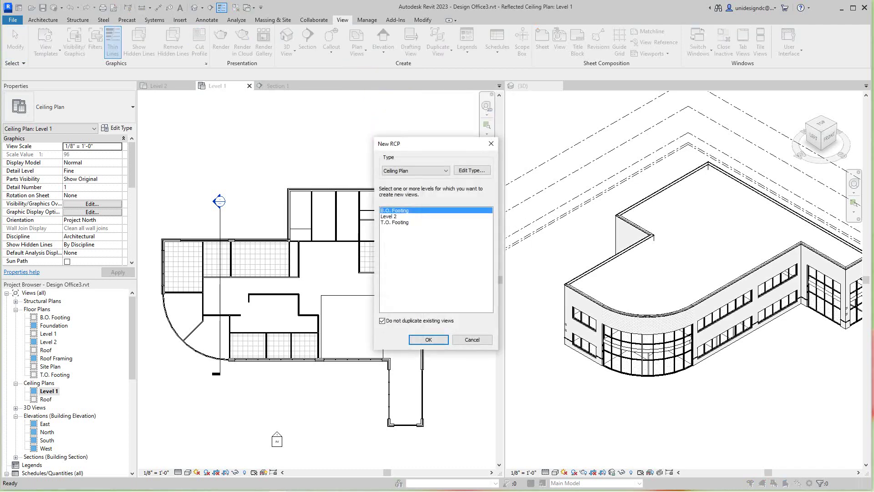
key("Down")
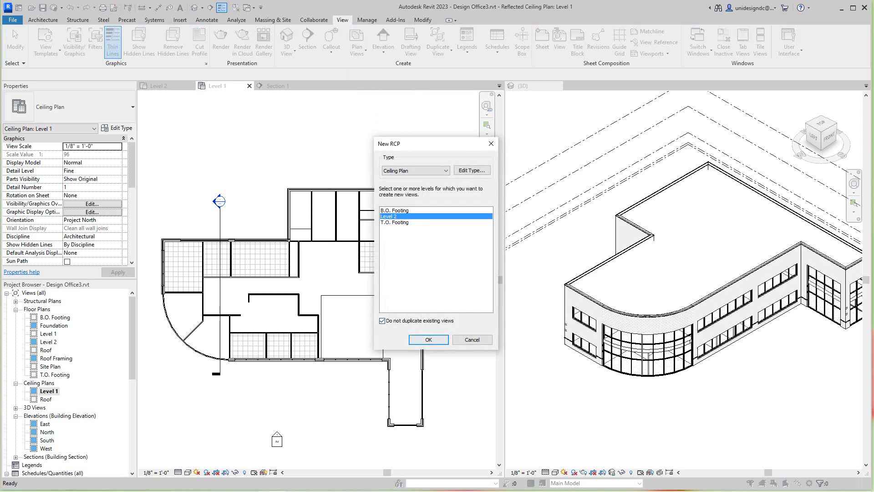
key("Return")
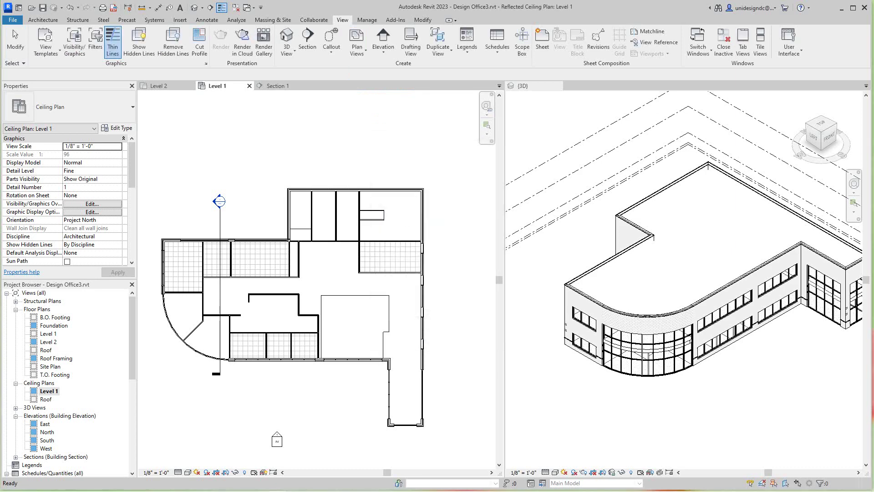
scroll(268, 306, "down", 2)
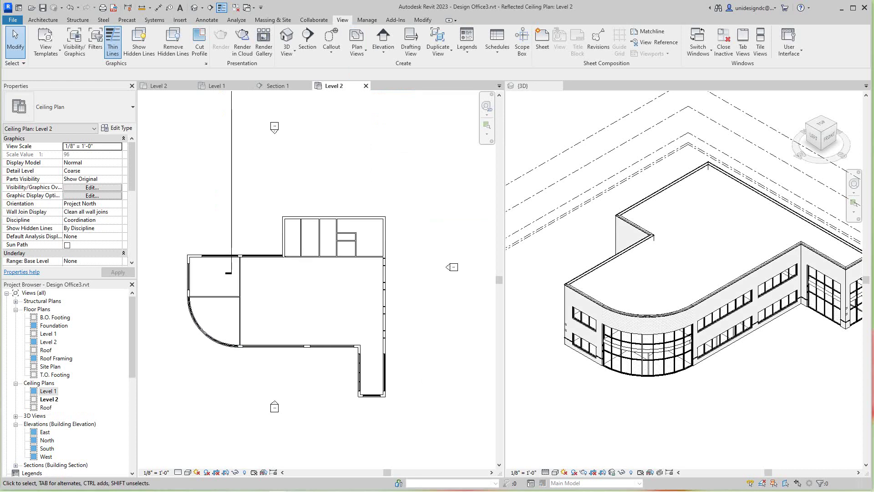
scroll(241, 433, "down", 2)
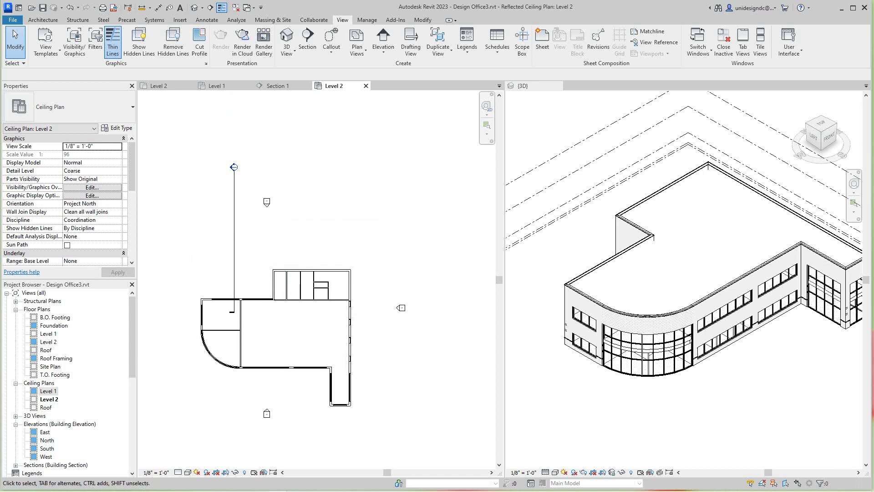
- Place a 2' x 2' ACT System ceiling in the large open Level 2 room
left_click(44, 20)
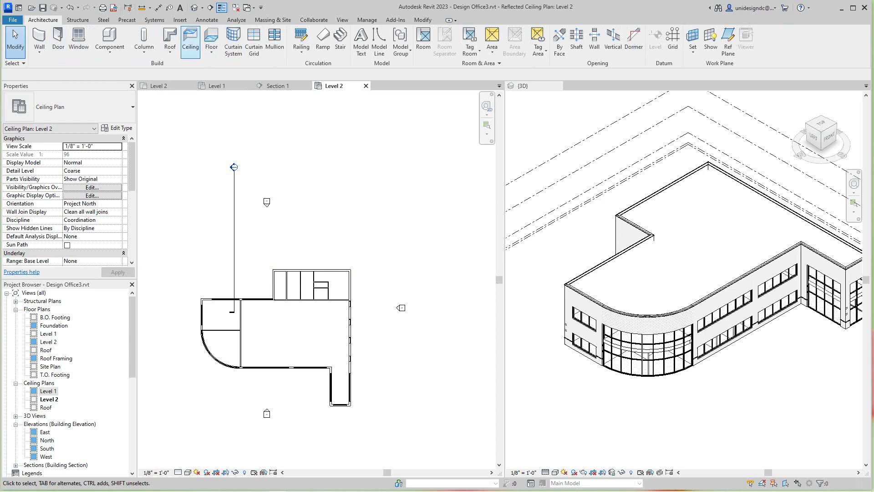
left_click(191, 40)
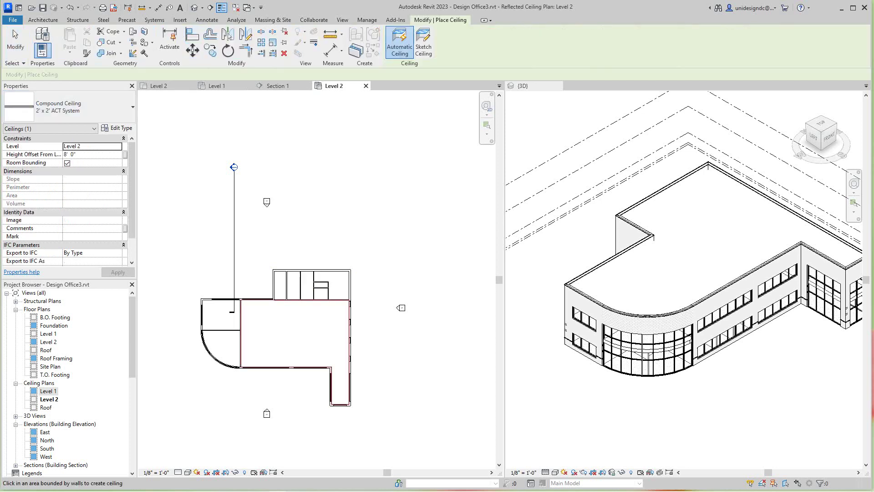
scroll(273, 341, "up", 3)
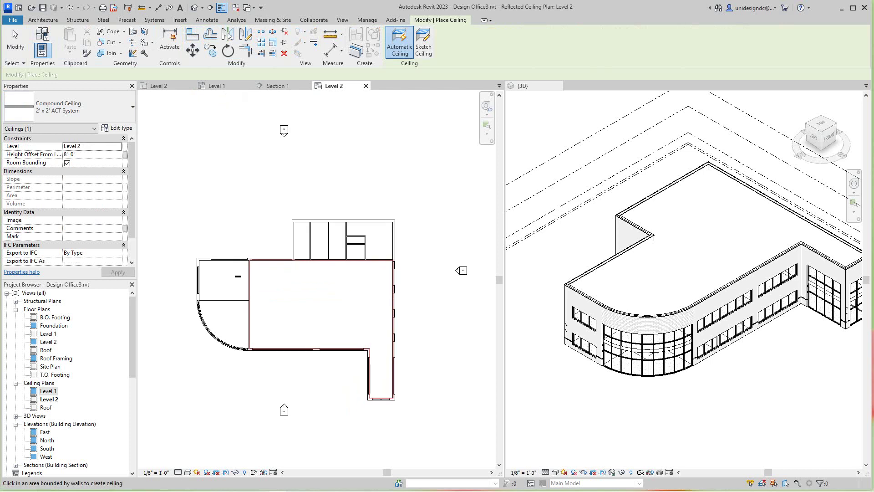
scroll(307, 320, "up", 2)
left_click(322, 300)
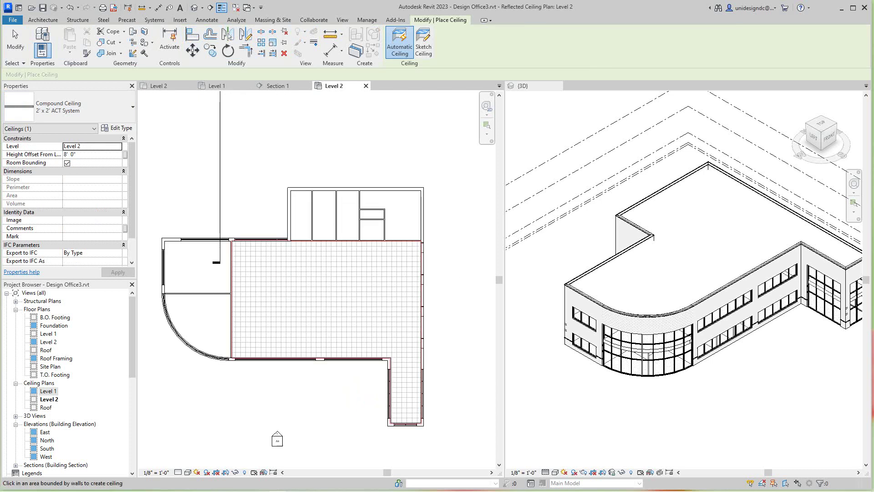
scroll(327, 345, "down", 1)
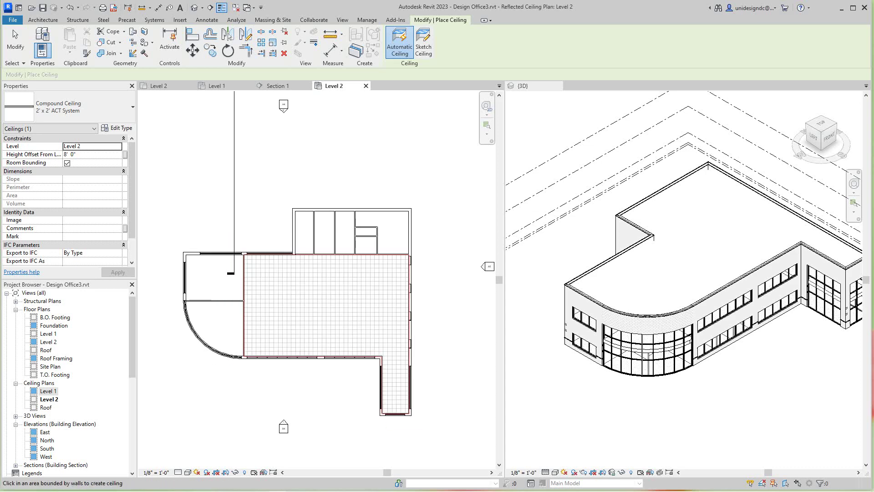
scroll(317, 286, "up", 2)
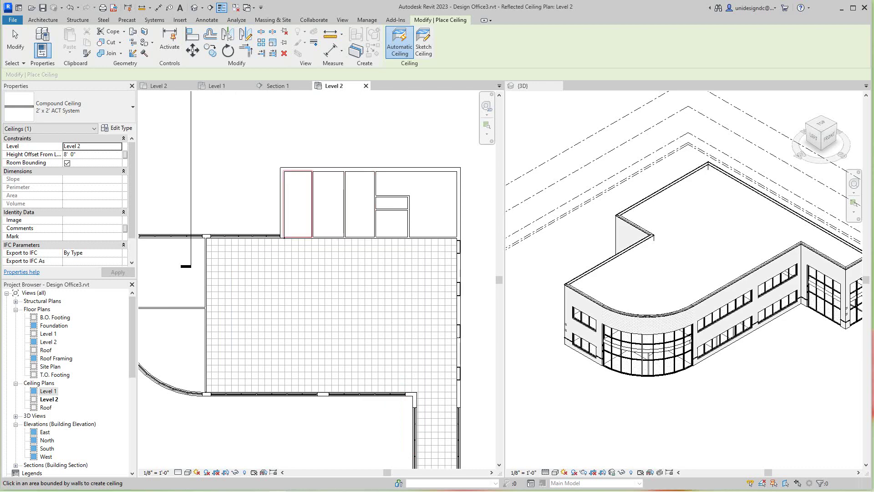
- Place a 5/8" GWB on Mtl. Stud ceiling in the top-right room
left_click(130, 106)
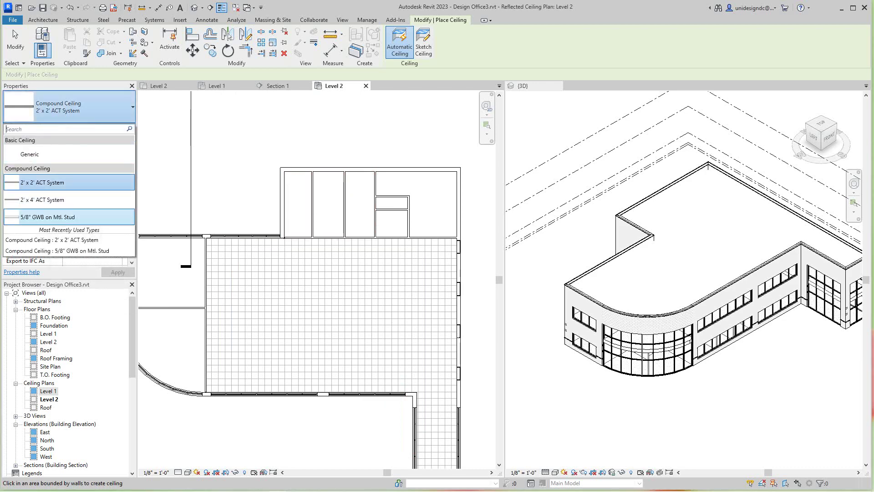
left_click(48, 217)
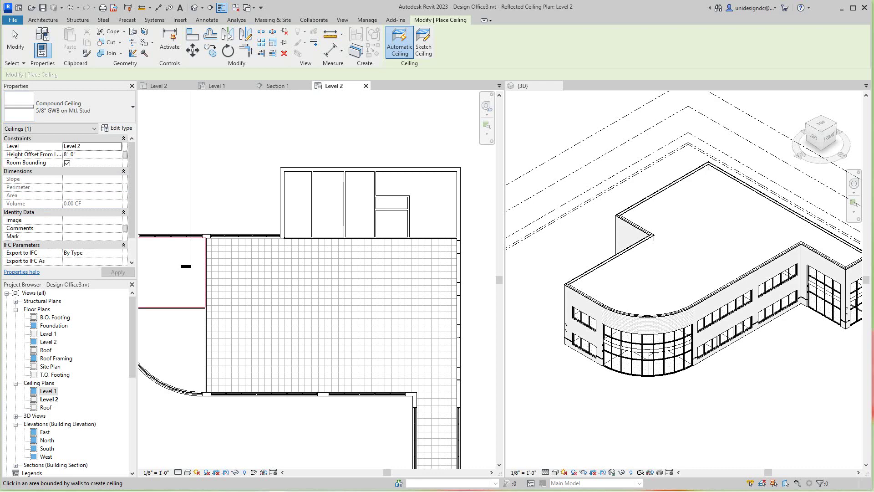
scroll(216, 248, "down", 2)
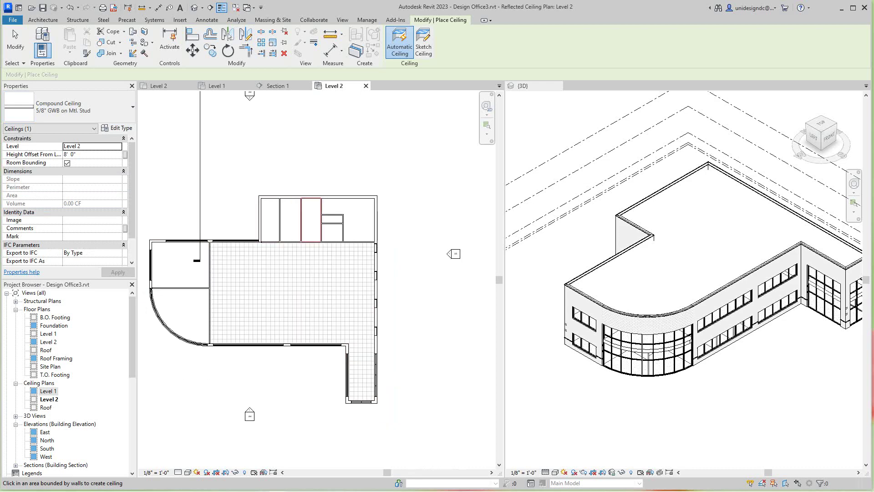
scroll(268, 210, "up", 2)
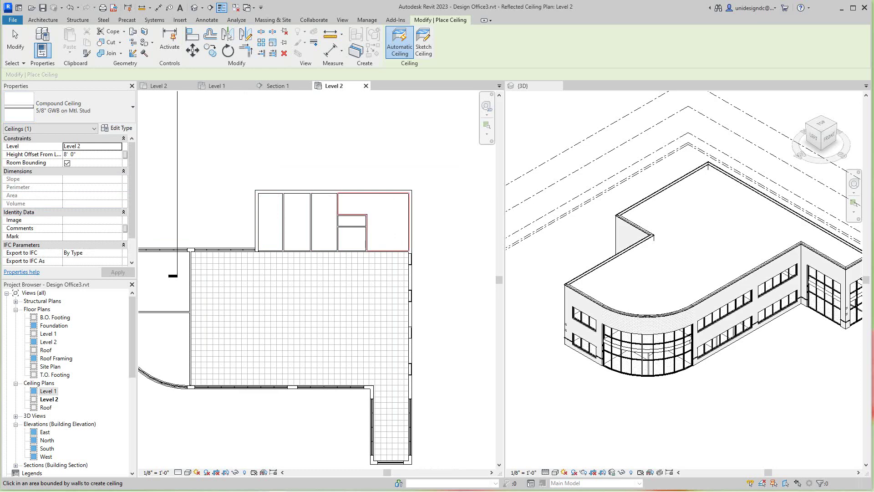
left_click(385, 221)
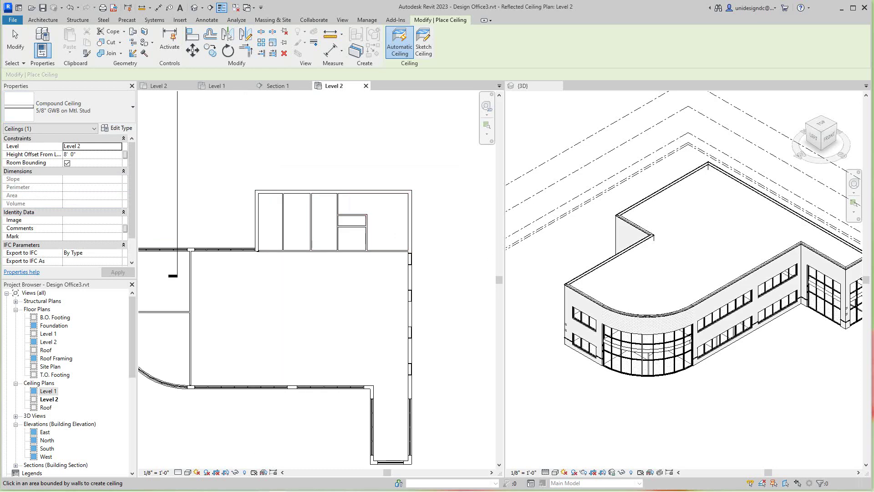
- Place 2' x 2' ACT System ceilings in the small upper-left and curved corner rooms
left_click(16, 41)
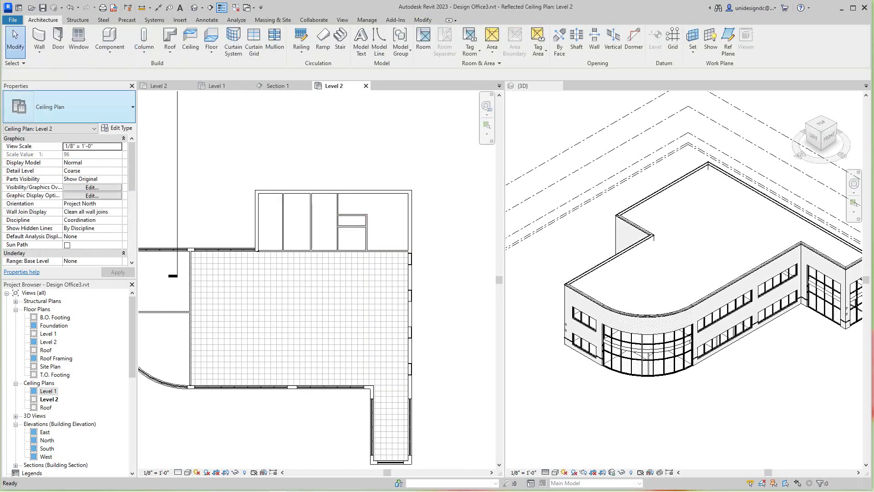
scroll(248, 444, "down", 1)
middle_click_drag(247, 445, 345, 449)
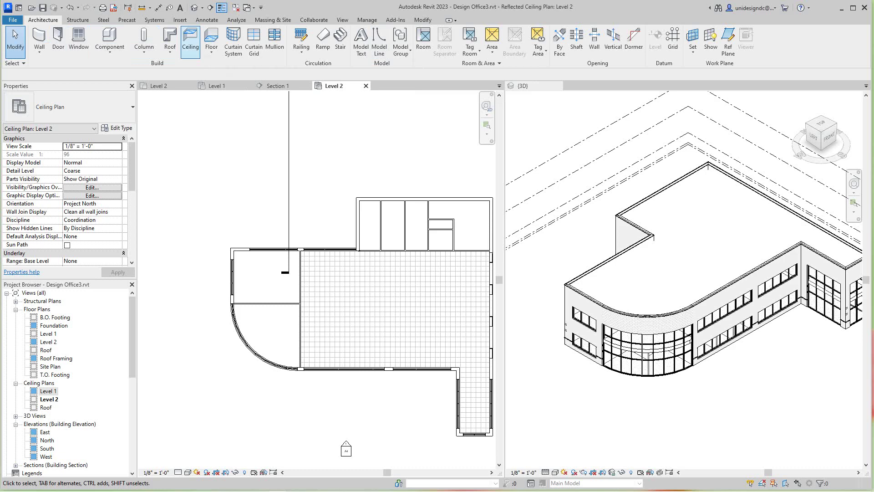
left_click(189, 41)
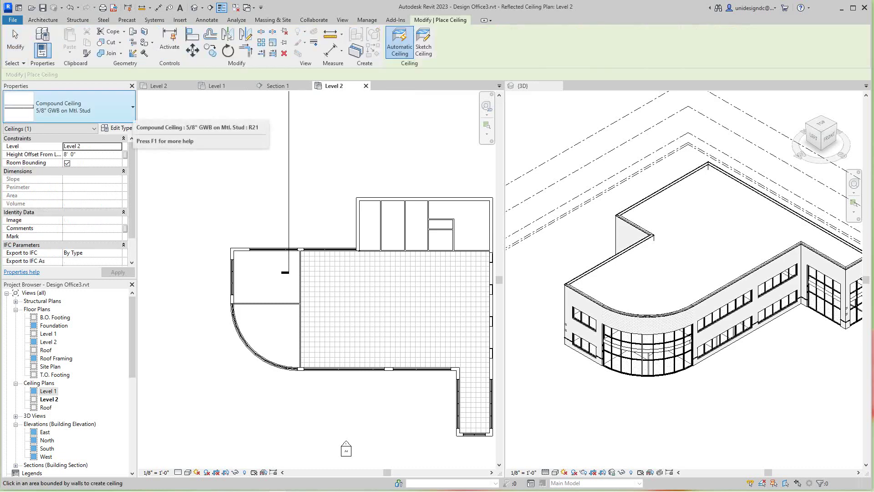
left_click(132, 107)
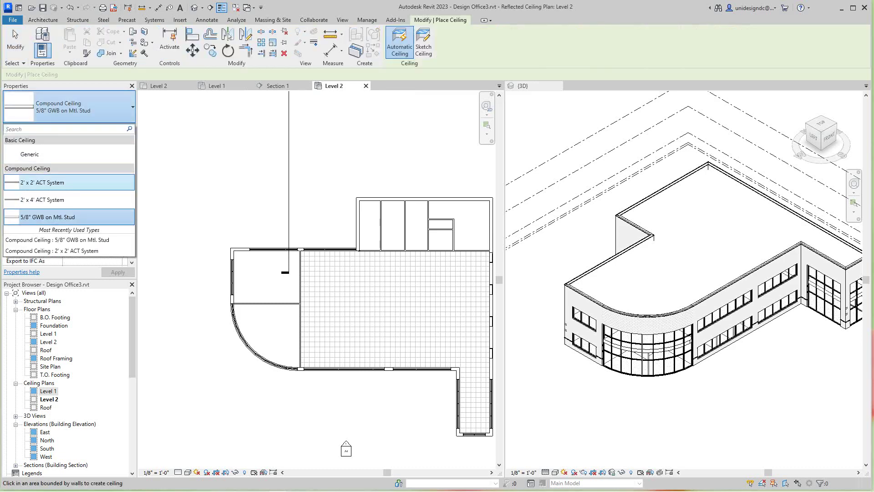
left_click(43, 182)
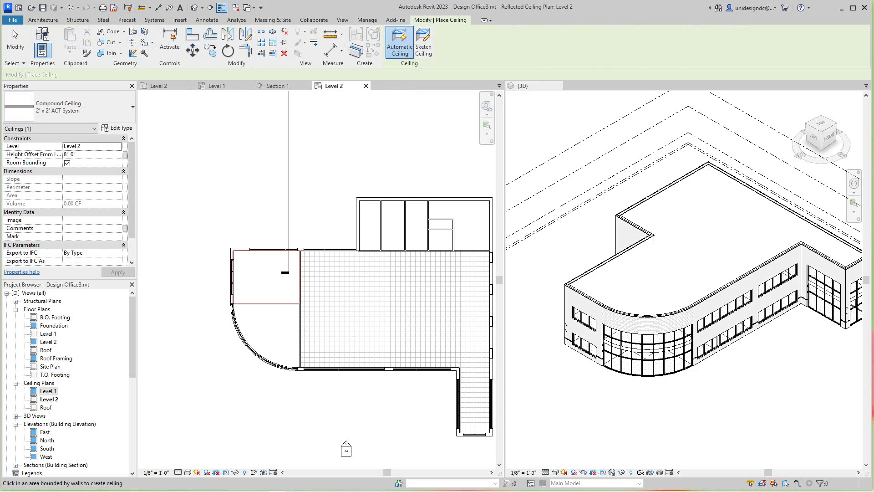
left_click(284, 272)
middle_click_drag(285, 272, 264, 234)
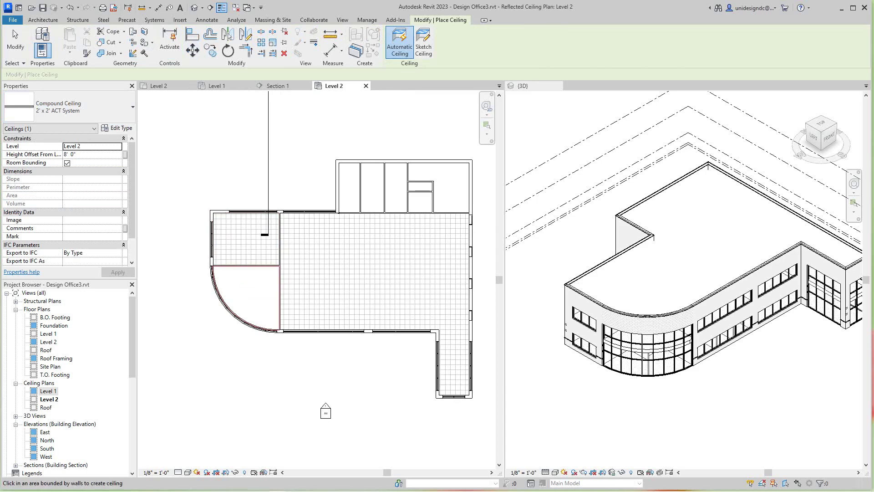
scroll(259, 300, "up", 2)
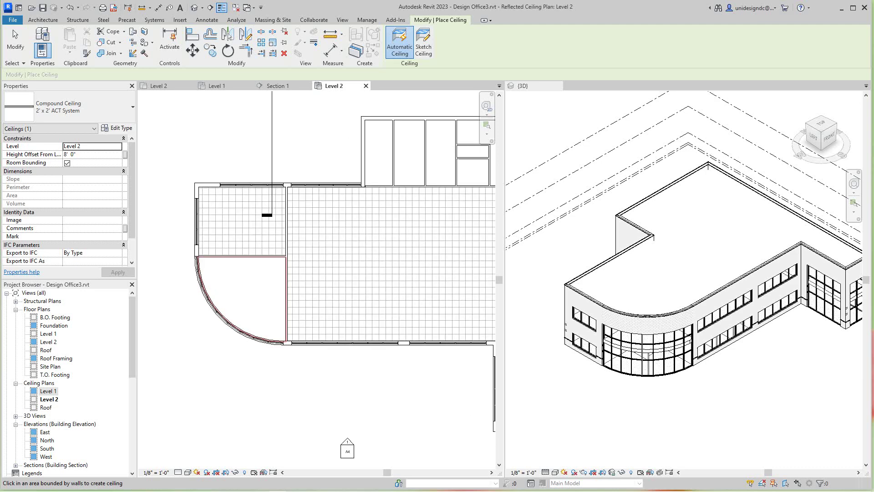
left_click(239, 294)
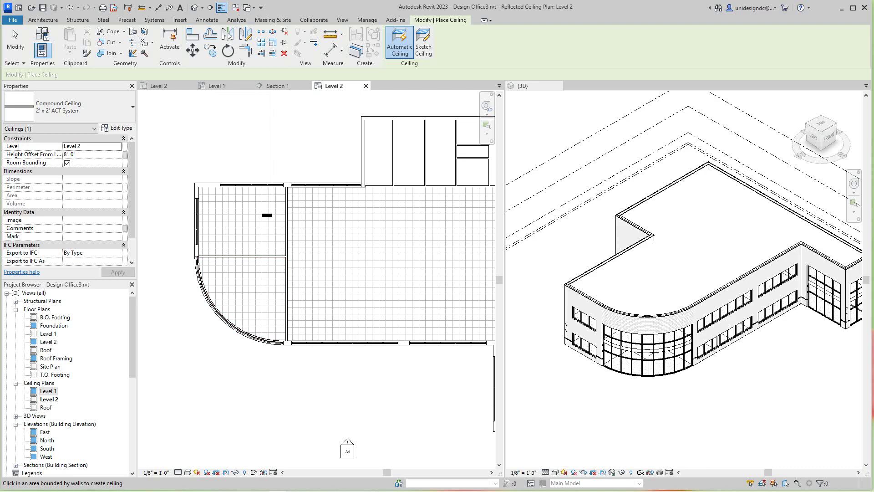
- Select the curved room's ceiling and start a rotation, then cancel it
left_click(15, 41)
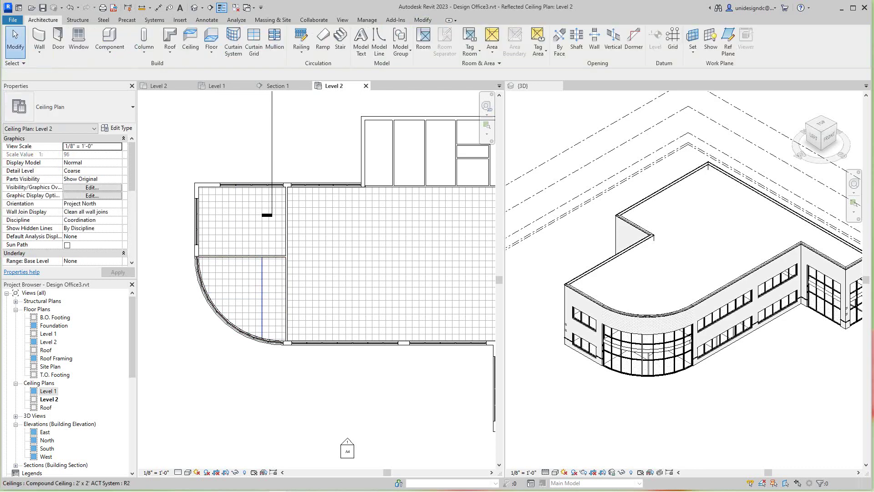
scroll(250, 288, "up", 1)
scroll(251, 290, "up", 1)
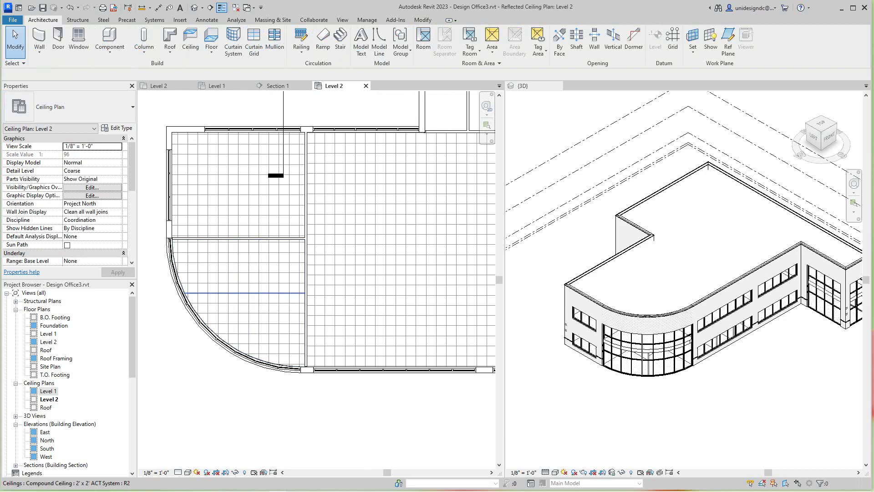
left_click(249, 293)
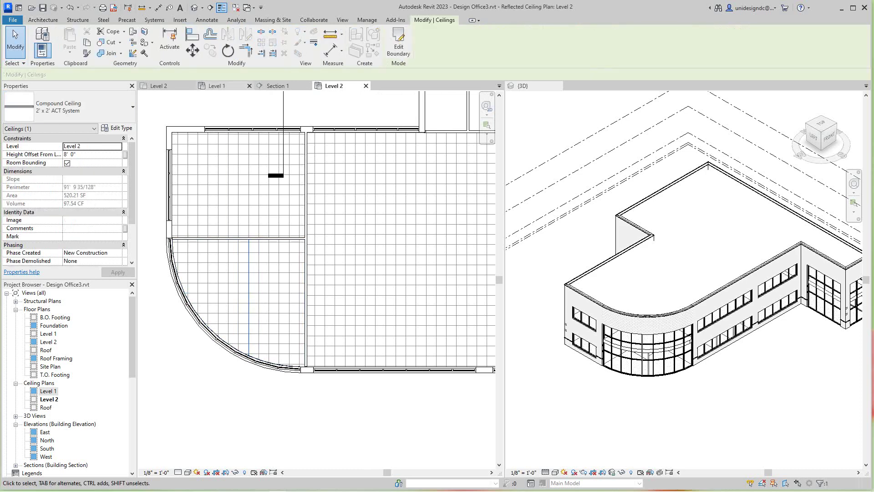
left_click(228, 51)
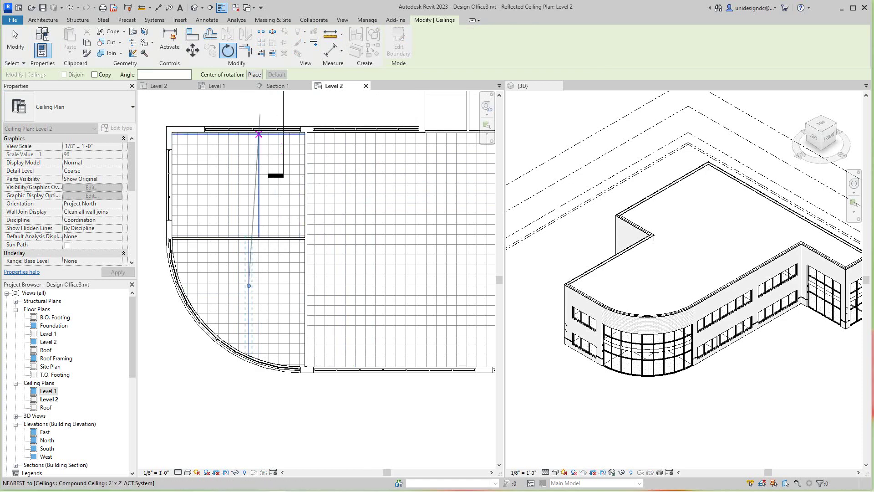
scroll(247, 115, "down", 1)
middle_click_drag(247, 96, 249, 186)
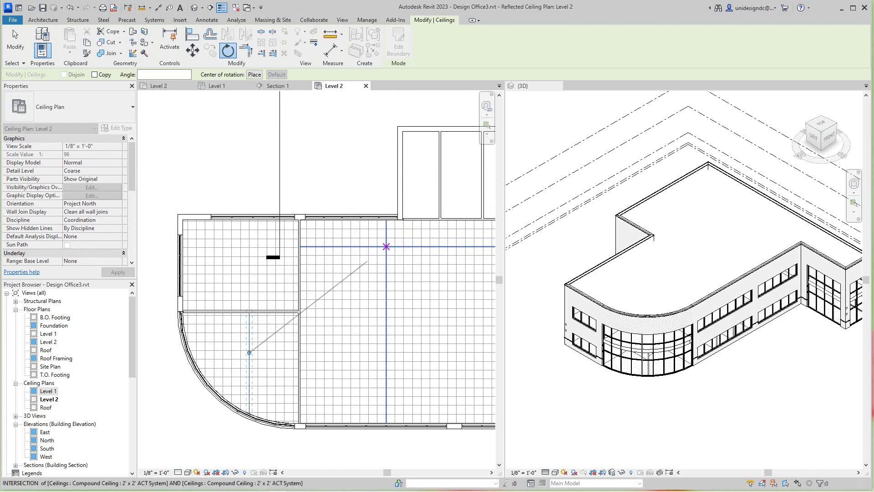
right_click(342, 172)
left_click(355, 176)
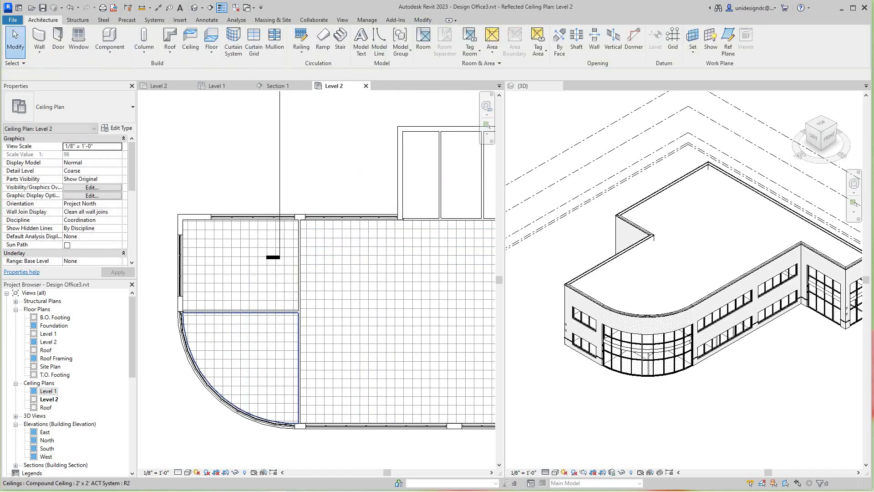
scroll(354, 176, "down", 1)
scroll(253, 363, "up", 2)
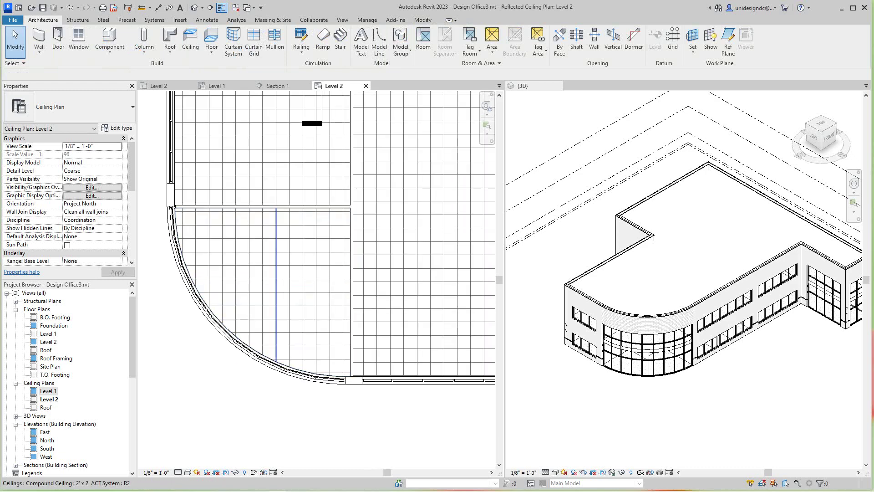
- Rotate the curved room's ceiling 45° about its centre using RO
left_click(277, 286)
key("r")
key("o")
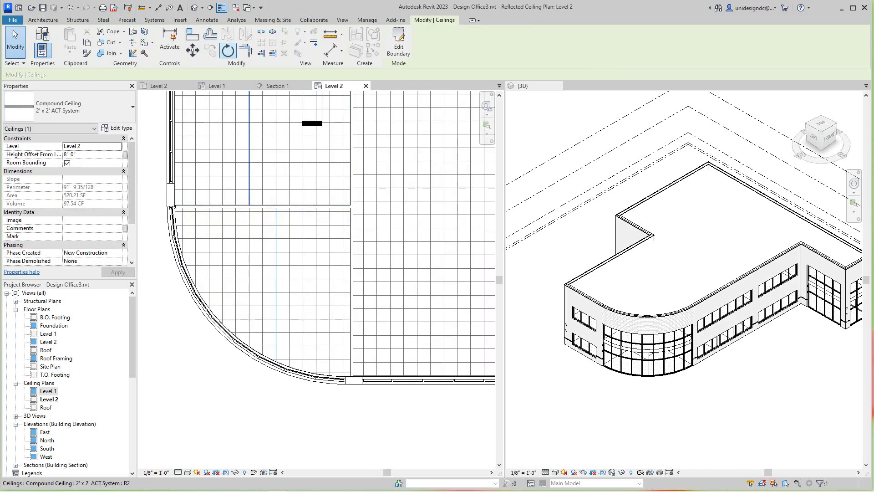
left_click(275, 287)
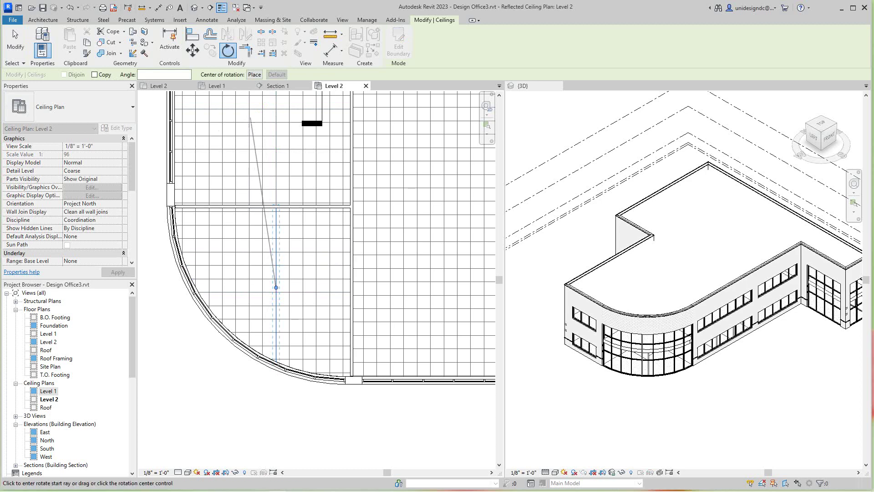
left_click(276, 232)
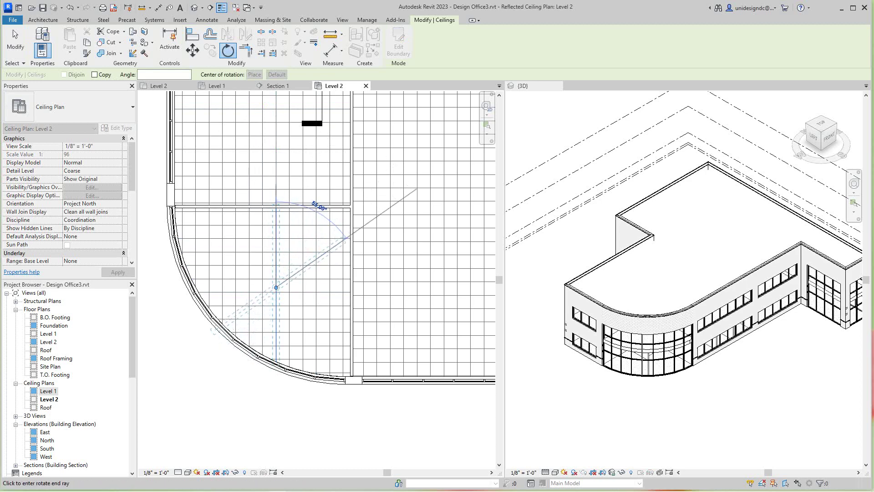
type("45")
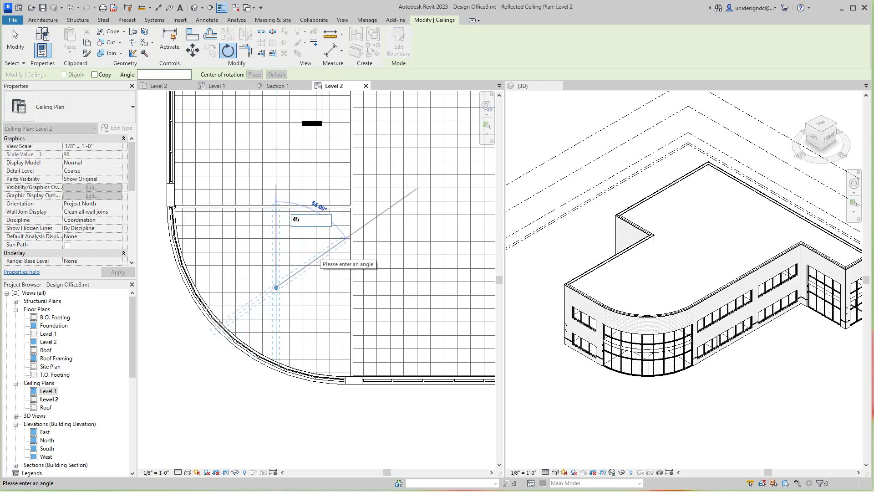
key("Return")
key("Escape")
scroll(218, 410, "down", 3)
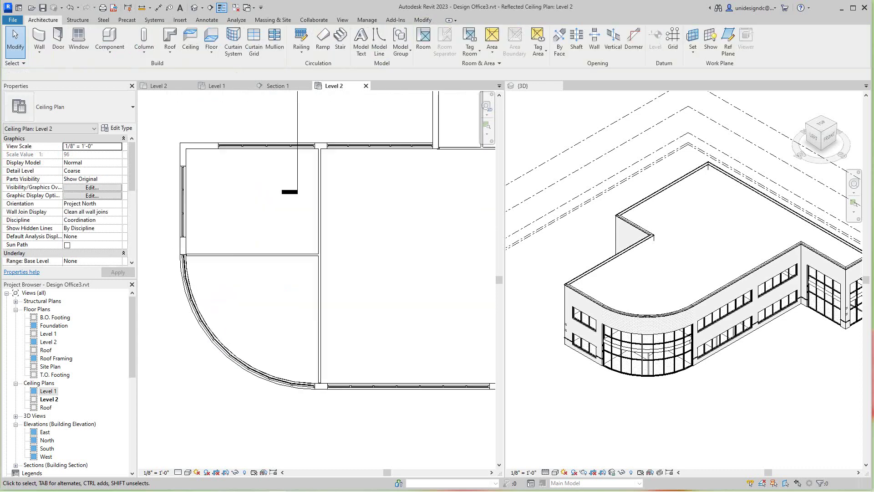
scroll(314, 280, "down", 1)
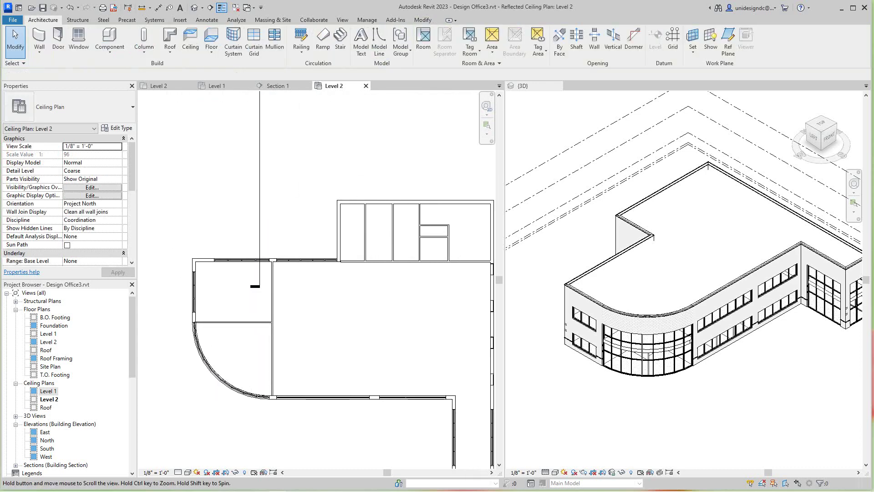
scroll(314, 280, "down", 1)
- Bring up the Level 1 ceiling plan tab and centre its plan in view
middle_click_drag(284, 474, 284, 466)
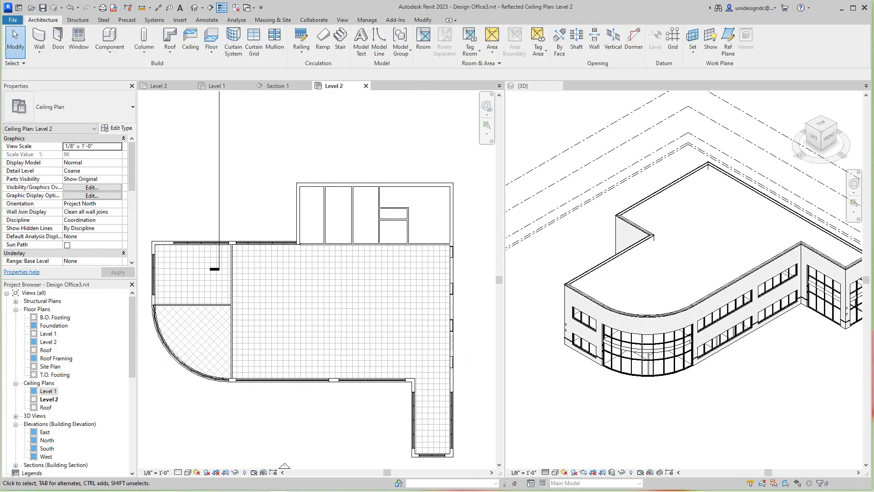
left_click(217, 86)
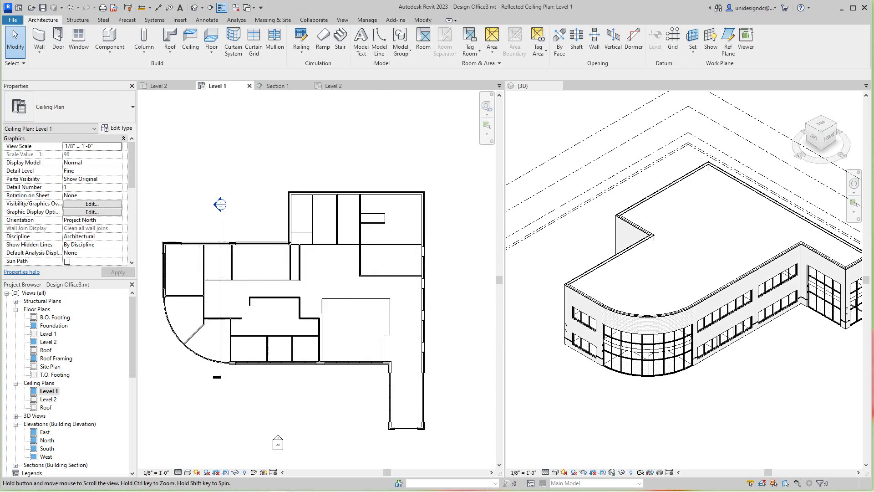
middle_click_drag(214, 211, 220, 230)
middle_click_drag(287, 486, 273, 466)
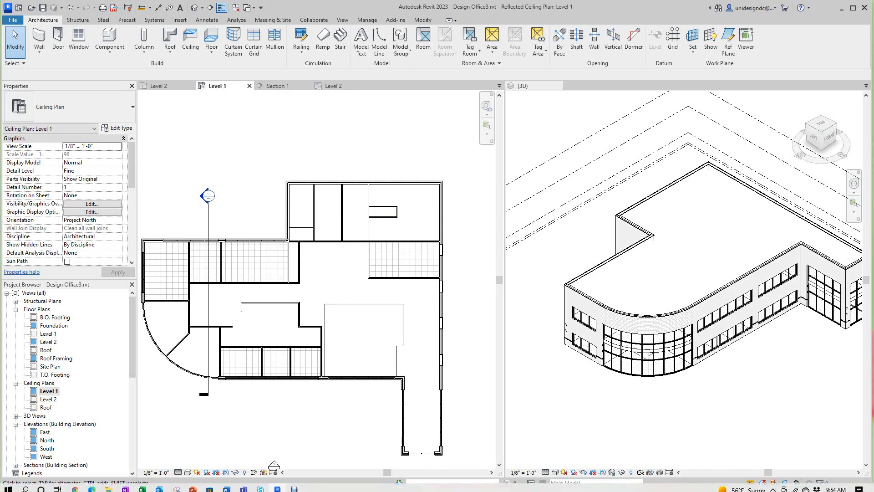
mouse_move(294, 485)
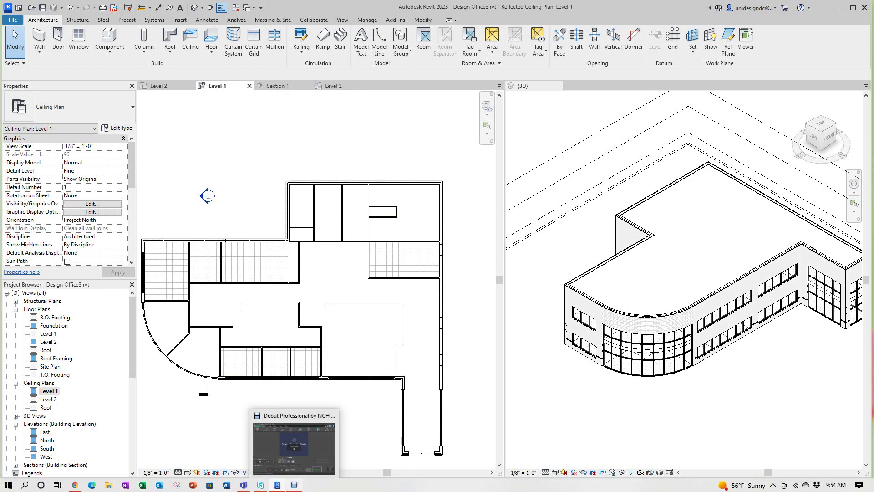
left_click(273, 464)
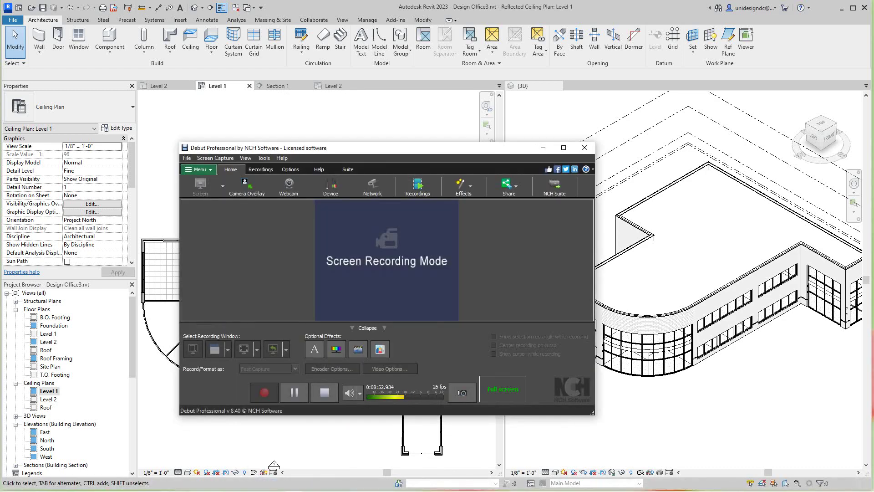